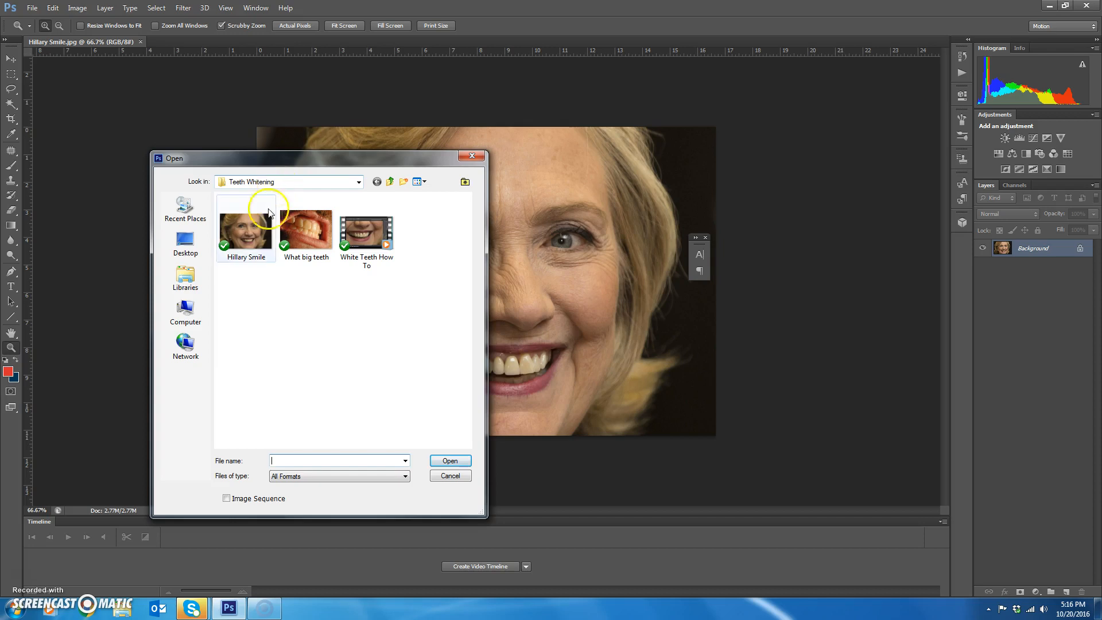
# - Dismiss the file opening dialog and duplicate the Background layer of the portrait
pyautogui.click(455, 476)
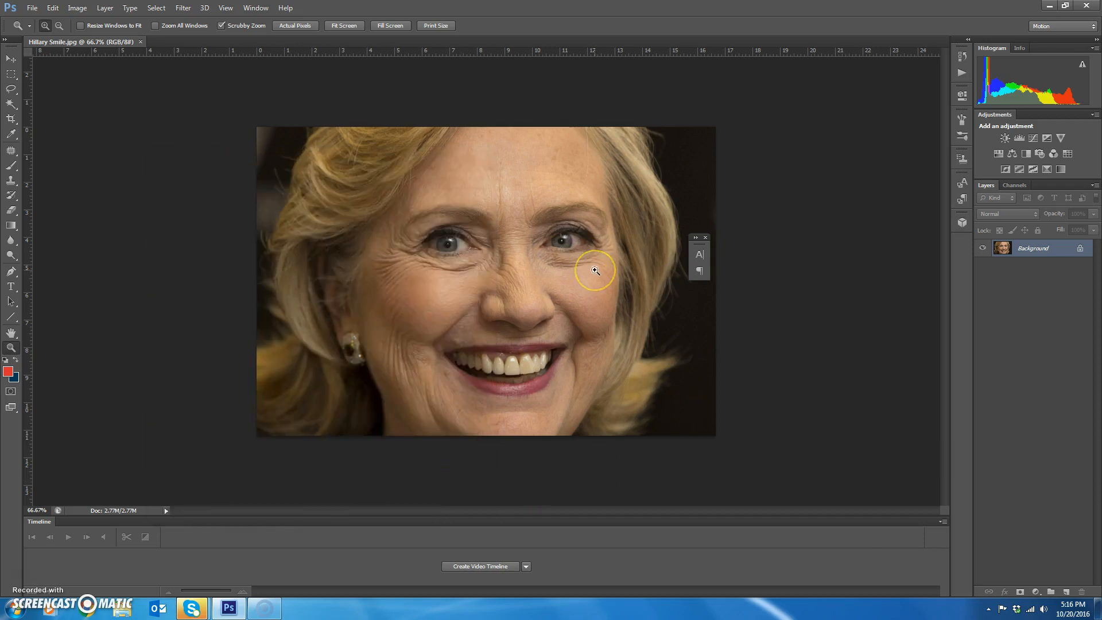
pyautogui.doubleClick(1038, 253)
pyautogui.hotkey('ctrl', 'j')
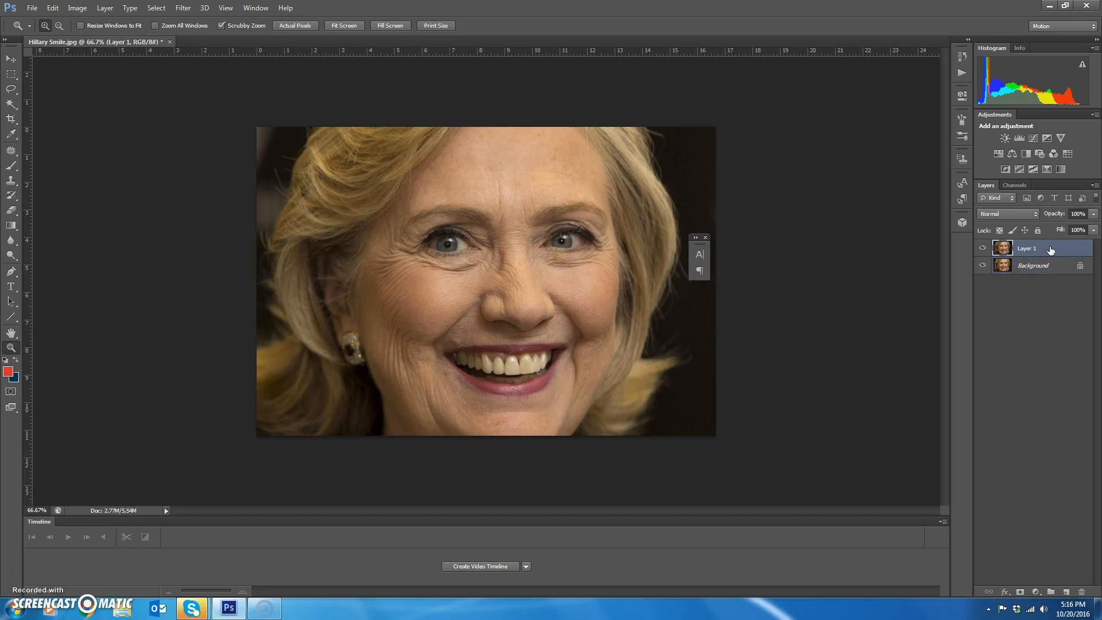
pyautogui.rightClick(1050, 250)
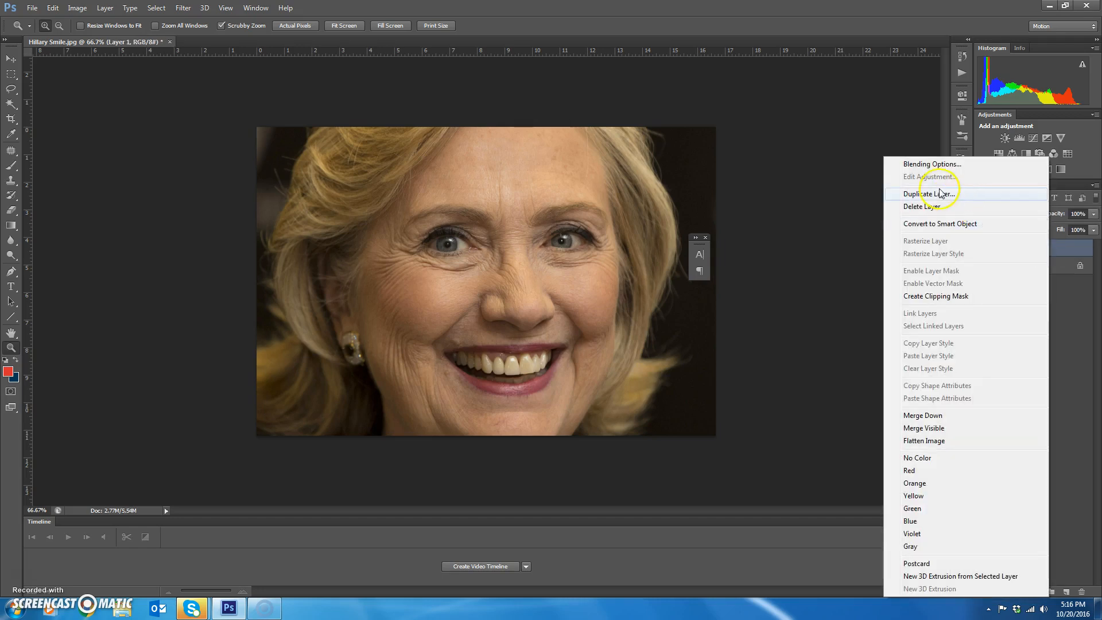
pyautogui.click(1067, 243)
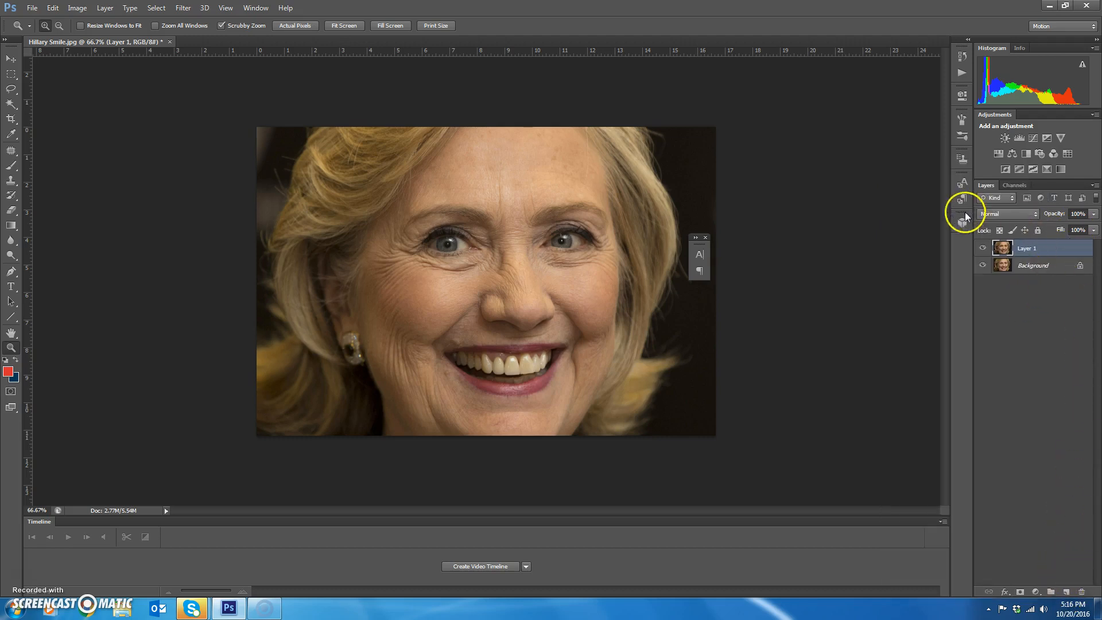
pyautogui.click(104, 7)
pyautogui.moveTo(114, 22)
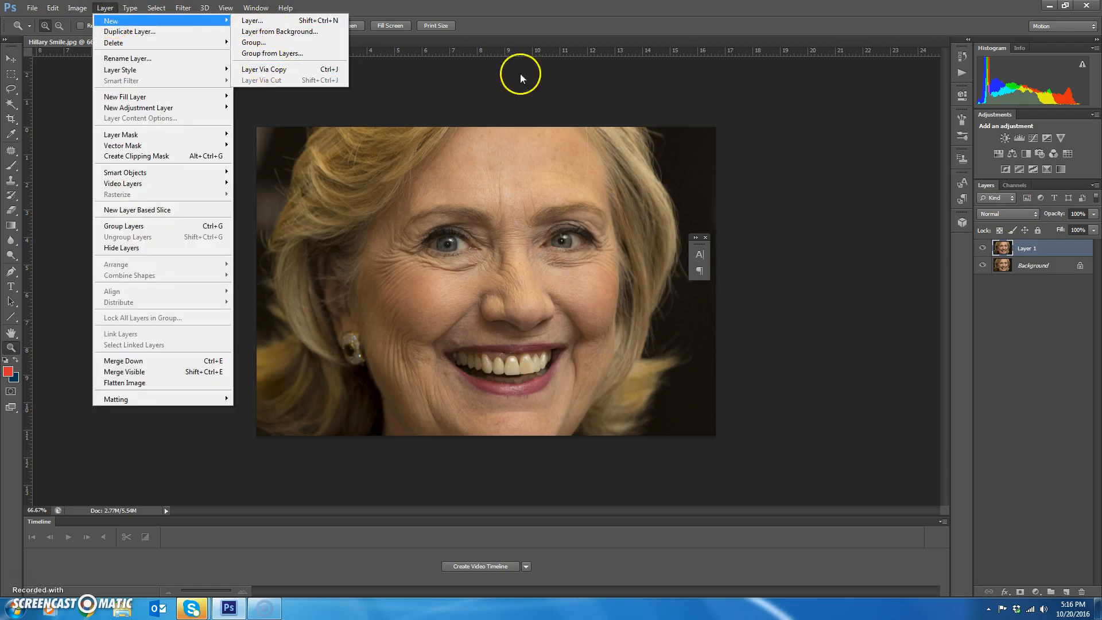
pyautogui.click(941, 113)
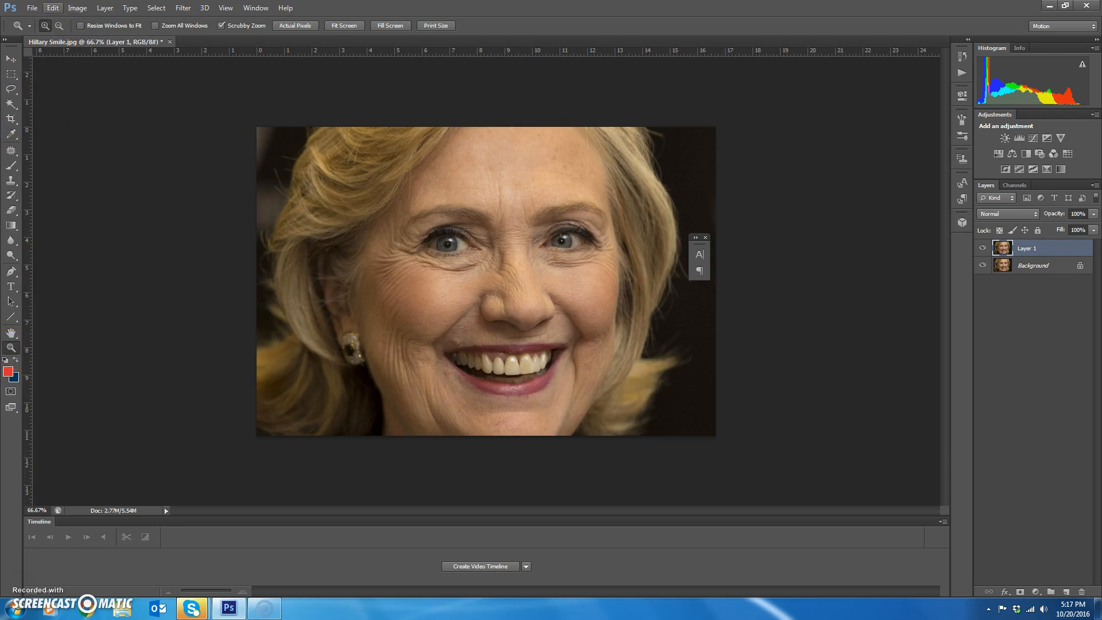
# - Select the main upper teeth with the Quick Selection tool in add mode, using a 16 px brush
pyautogui.click(536, 354)
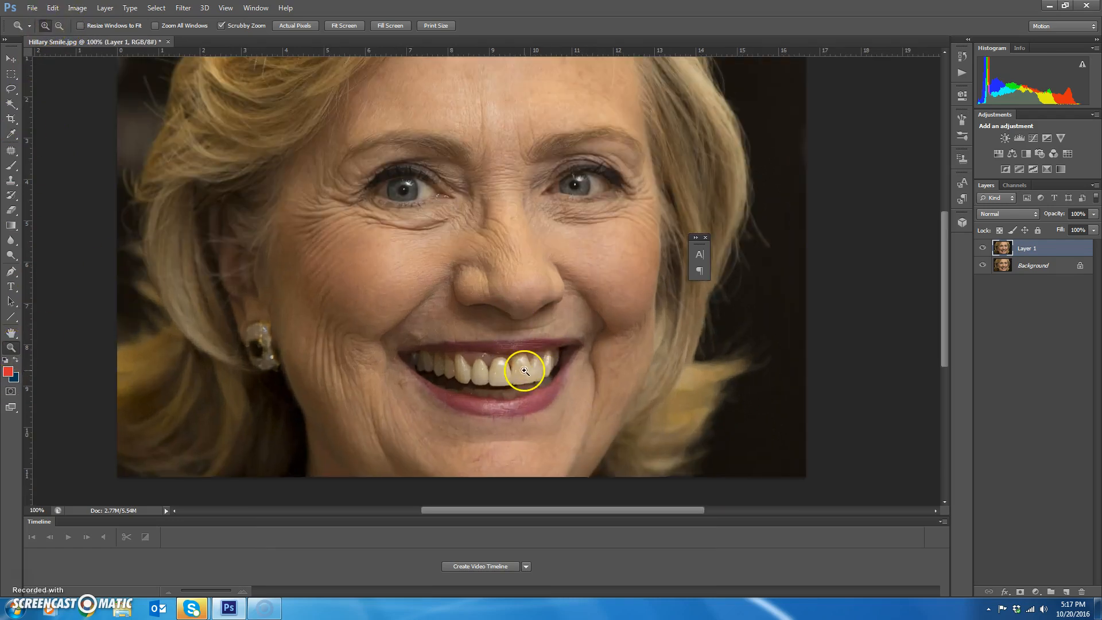
pyautogui.click(525, 362)
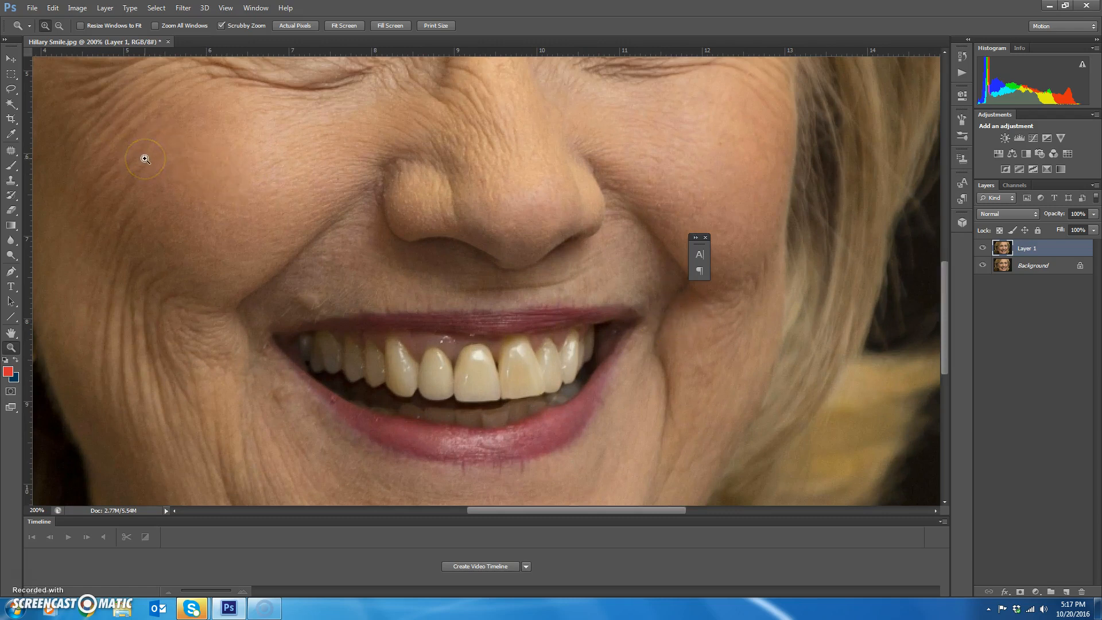
pyautogui.click(11, 104)
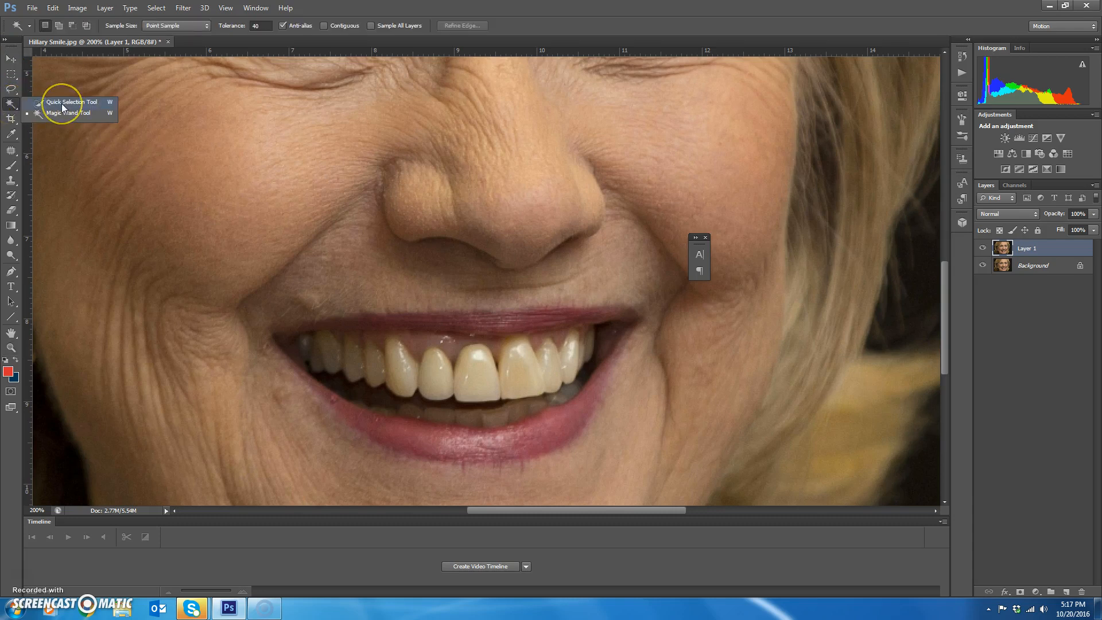
pyautogui.click(61, 103)
pyautogui.click(10, 104)
pyautogui.click(57, 26)
pyautogui.click(64, 27)
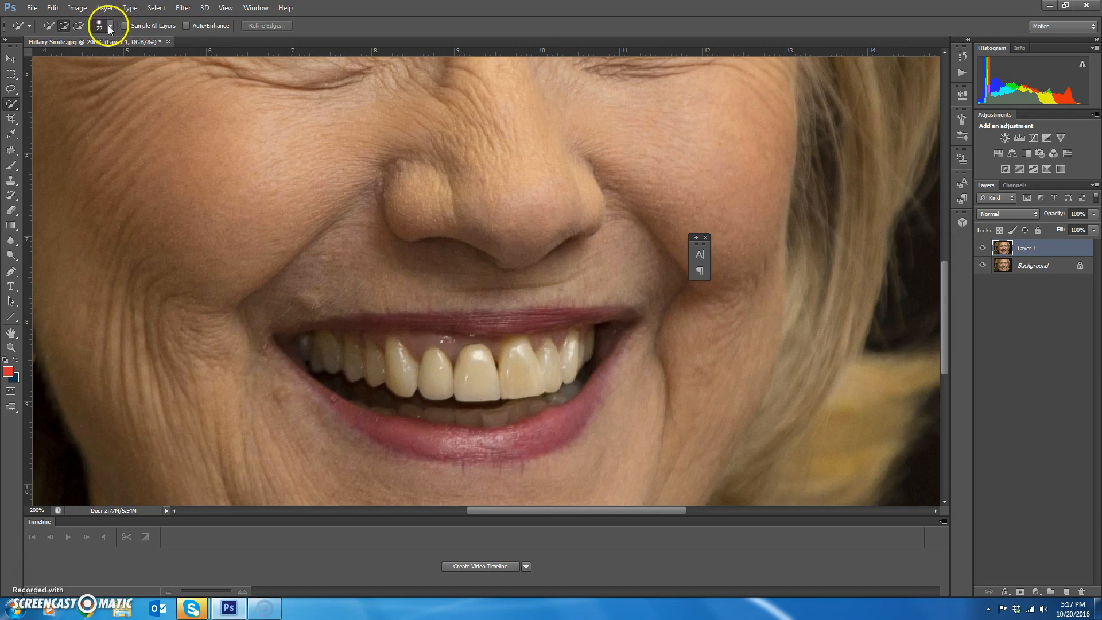
pyautogui.click(110, 30)
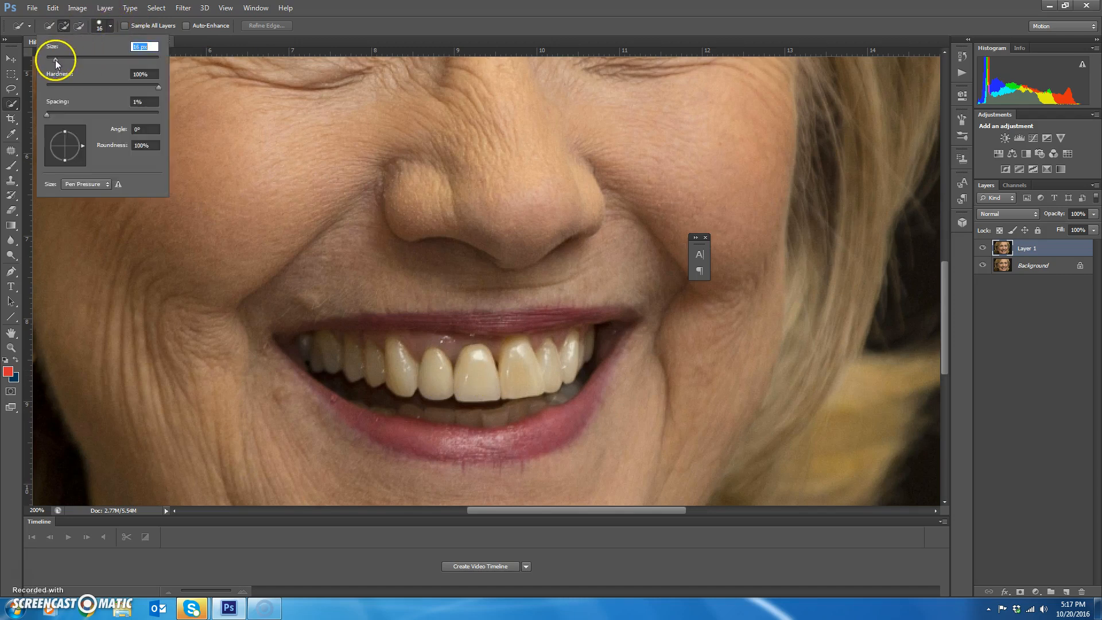
pyautogui.moveTo(478, 370); pyautogui.dragTo(531, 374)
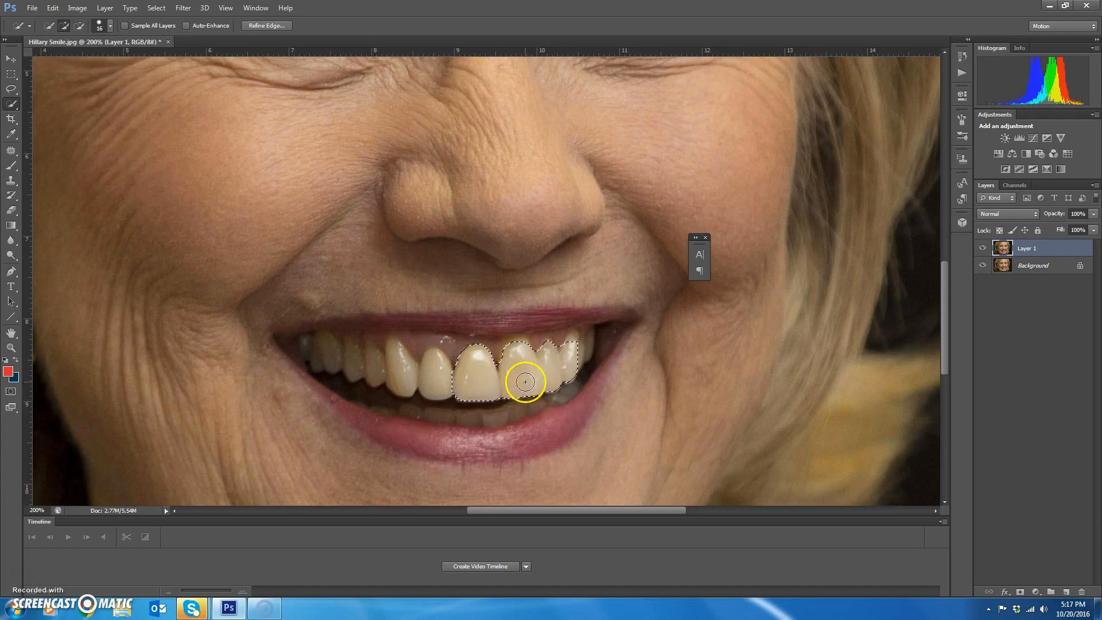
pyautogui.moveTo(437, 380)
pyautogui.mouseDown()
pyautogui.moveTo(342, 374)
pyautogui.moveTo(371, 369)
pyautogui.mouseUp()
pyautogui.click(352, 368)
pyautogui.click(331, 353)
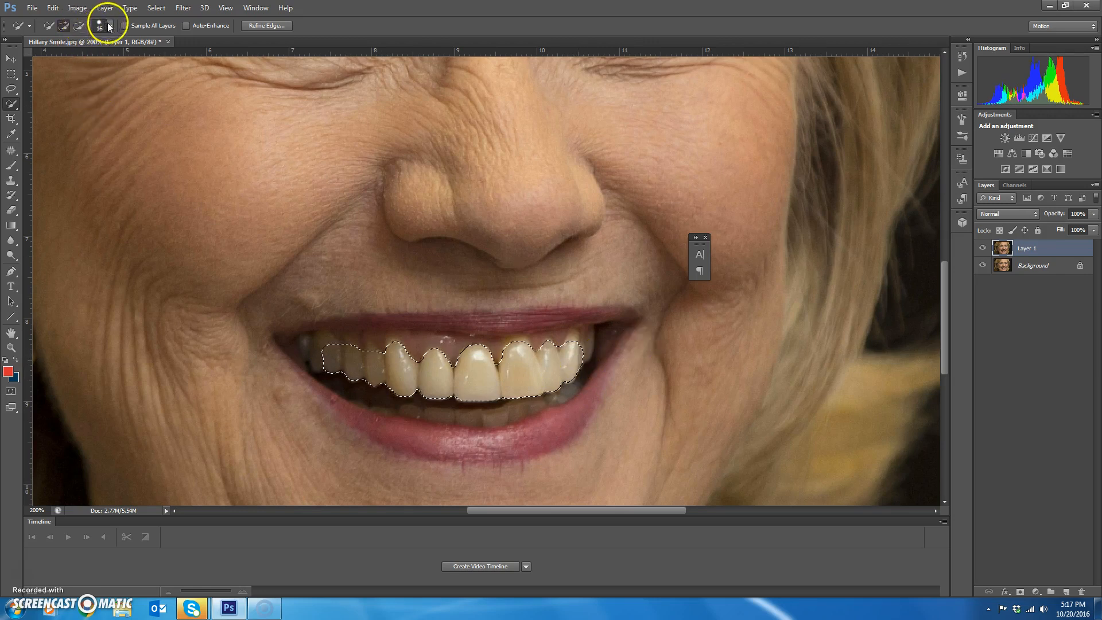
# - Add the outermost upper teeth at both corners of the mouth to the selection with a 9 px brush
pyautogui.click(109, 27)
pyautogui.moveTo(56, 58); pyautogui.dragTo(51, 56)
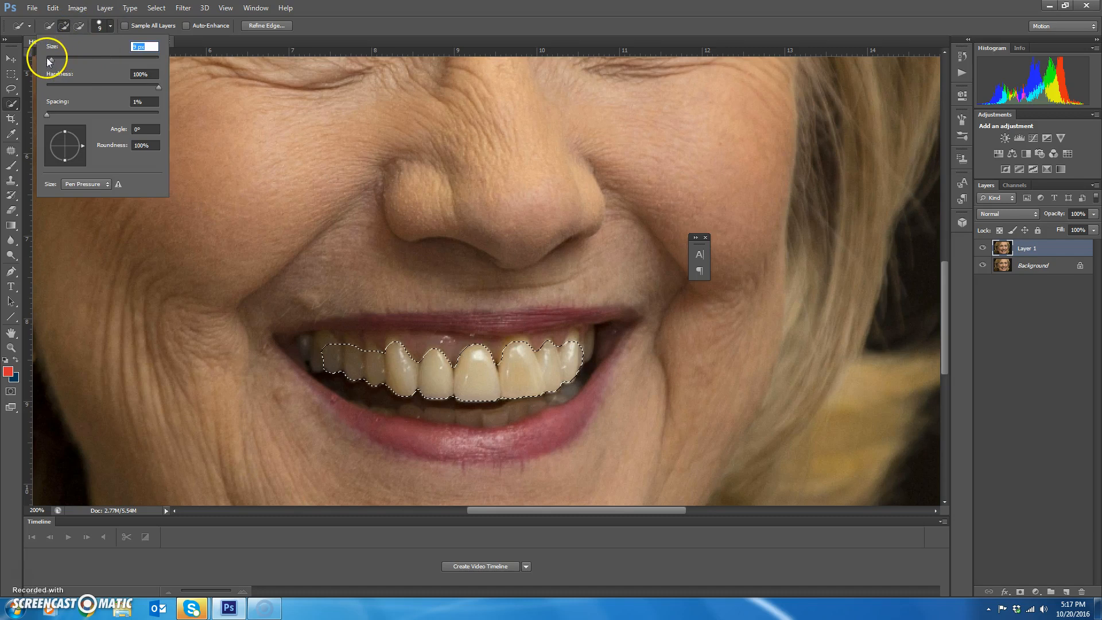
pyautogui.press('Return')
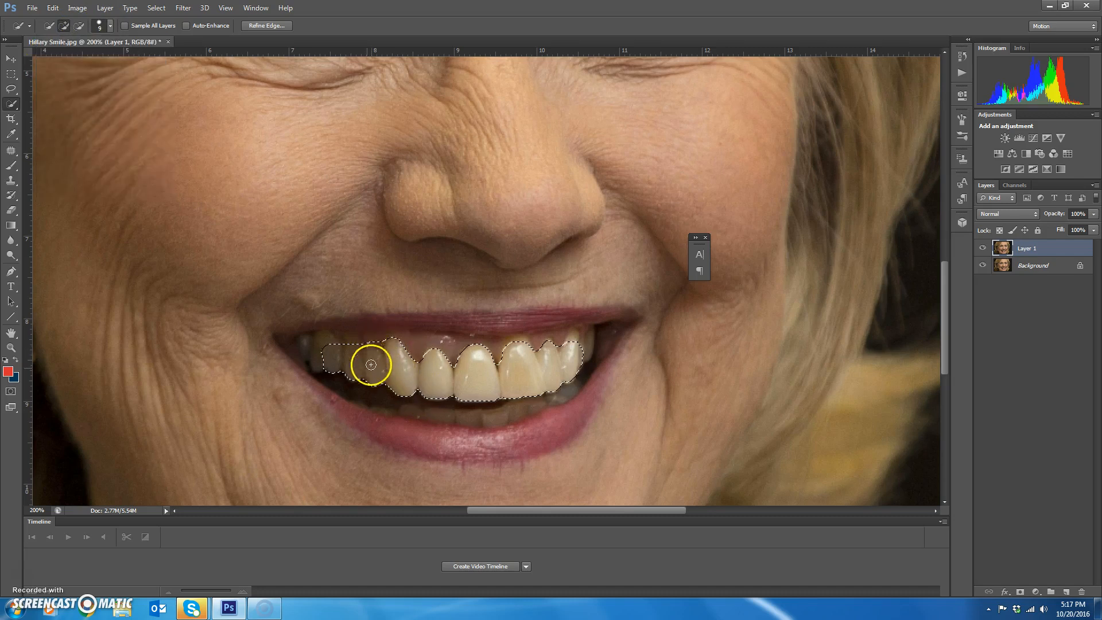
pyautogui.moveTo(323, 344); pyautogui.dragTo(323, 364)
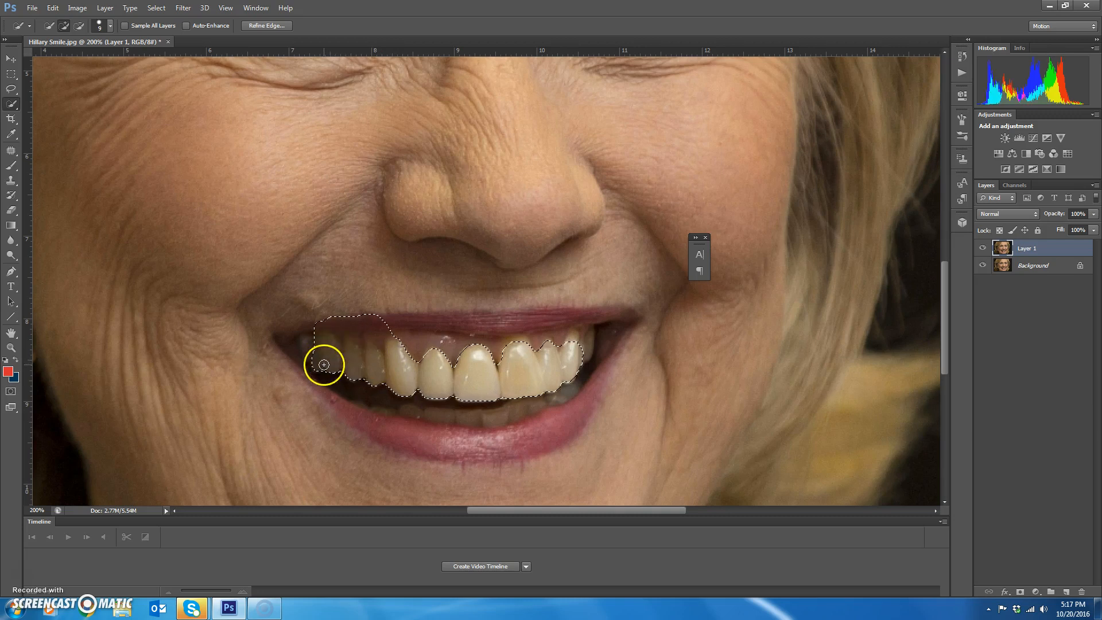
pyautogui.click(307, 349)
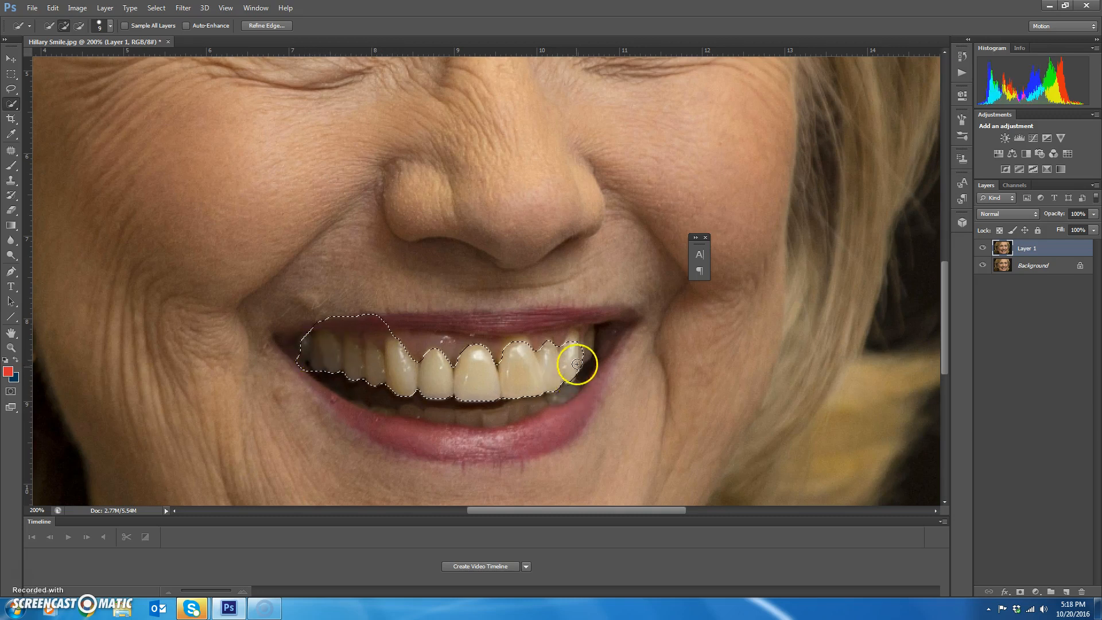
pyautogui.moveTo(588, 353); pyautogui.dragTo(586, 375)
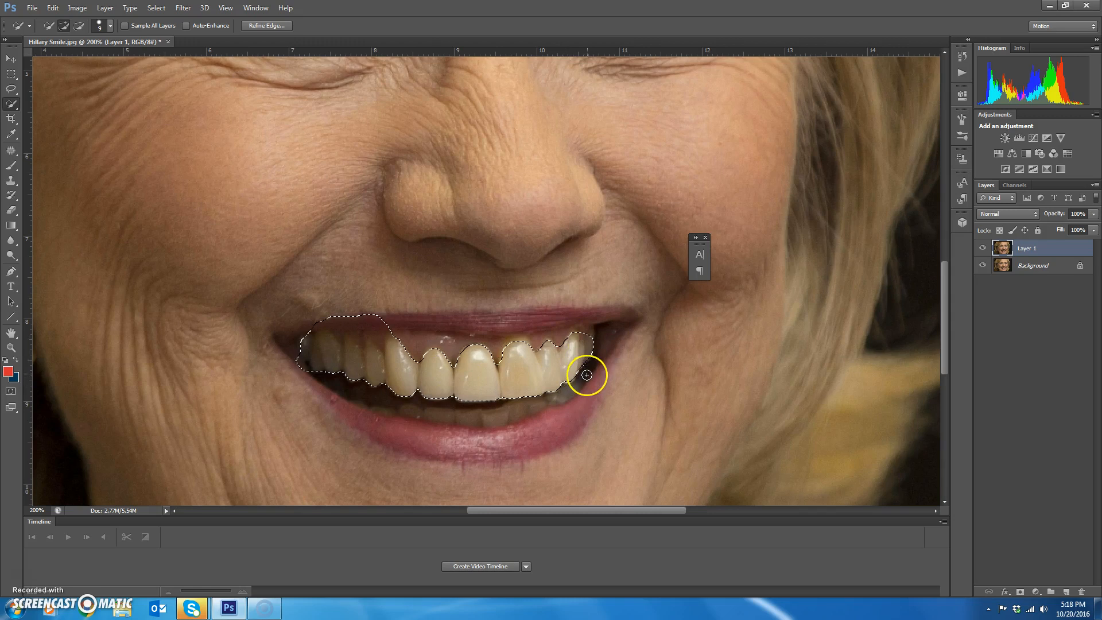
# - Subtract the lip and gum areas above the upper teeth from the selection
pyautogui.click(79, 26)
pyautogui.moveTo(400, 331)
pyautogui.mouseDown()
pyautogui.moveTo(398, 319)
pyautogui.moveTo(315, 318)
pyautogui.mouseUp()
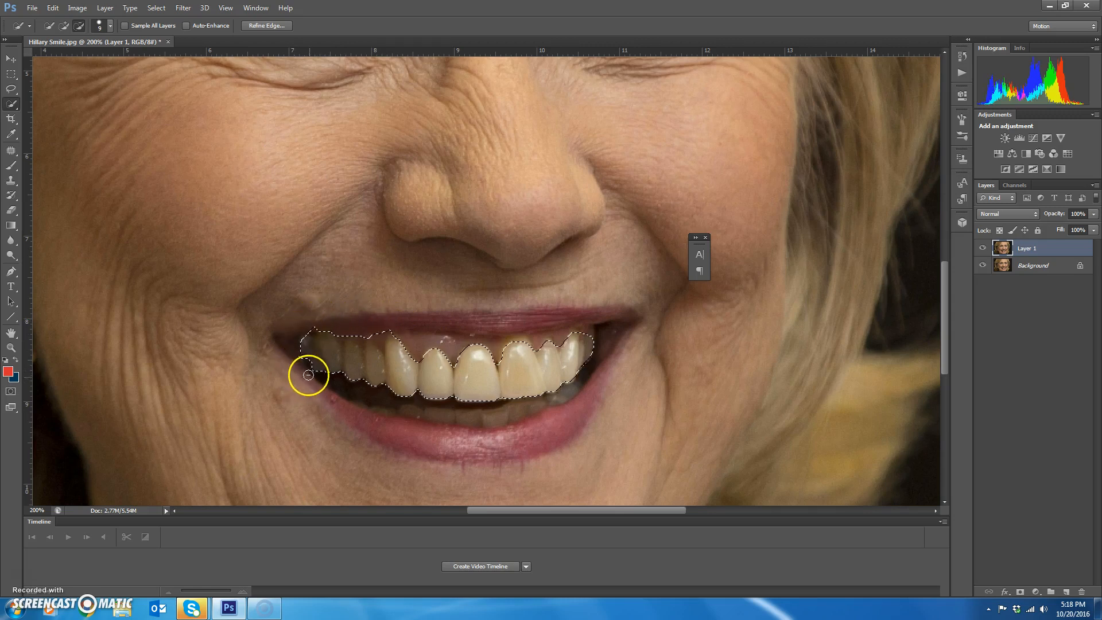
pyautogui.moveTo(379, 337); pyautogui.dragTo(428, 335)
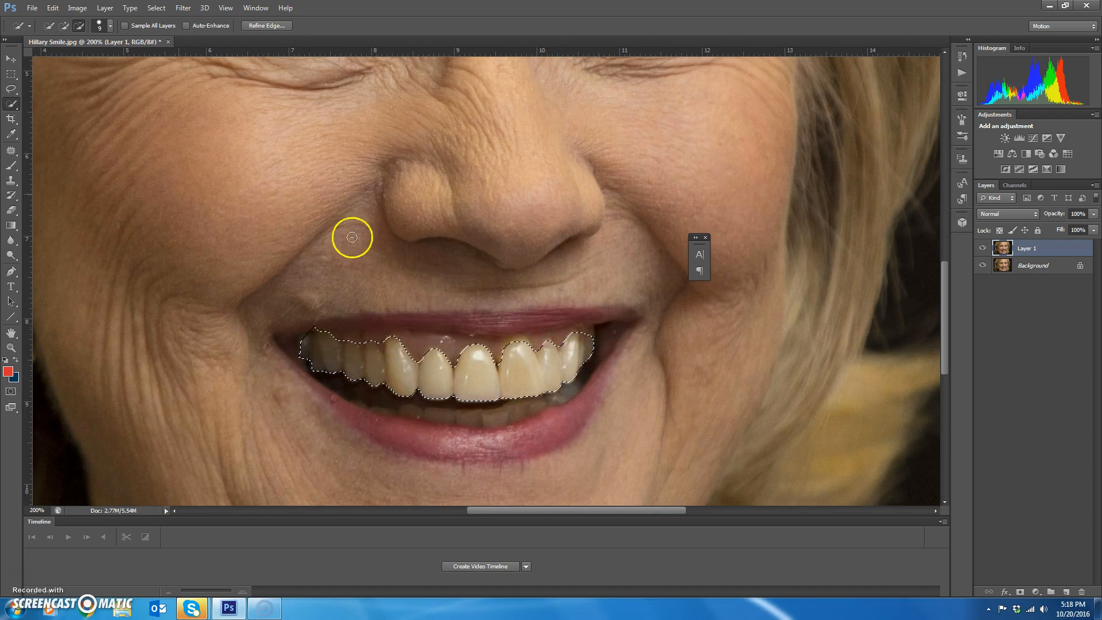
# - Add the missed edges of the front teeth and the lower teeth to the selection with a 6 px brush
pyautogui.click(63, 25)
pyautogui.click(111, 26)
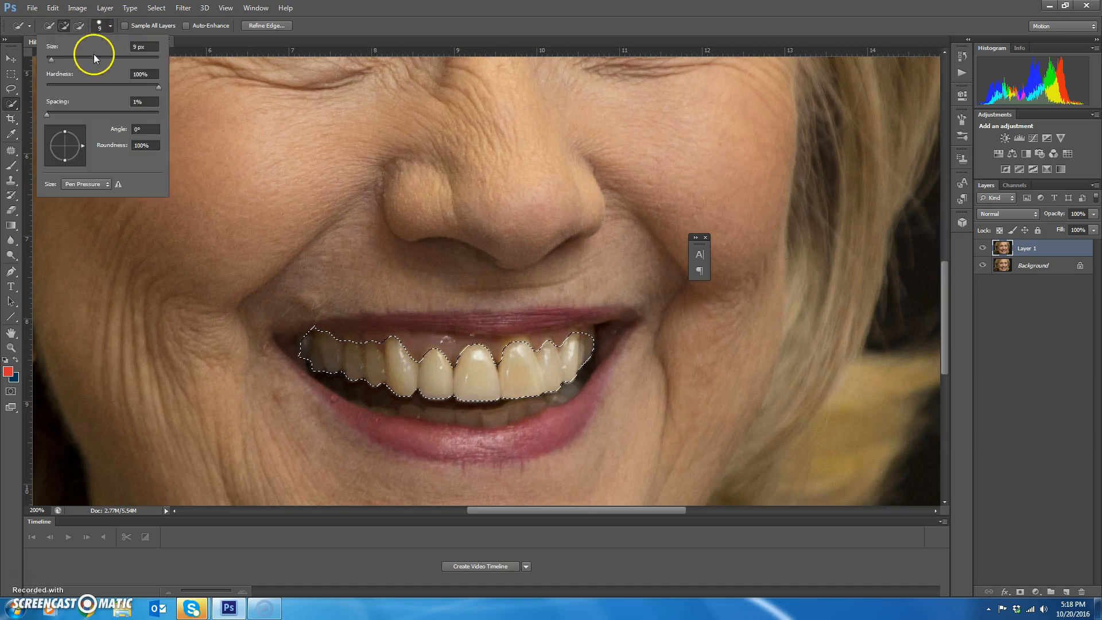
pyautogui.moveTo(52, 60); pyautogui.dragTo(50, 59)
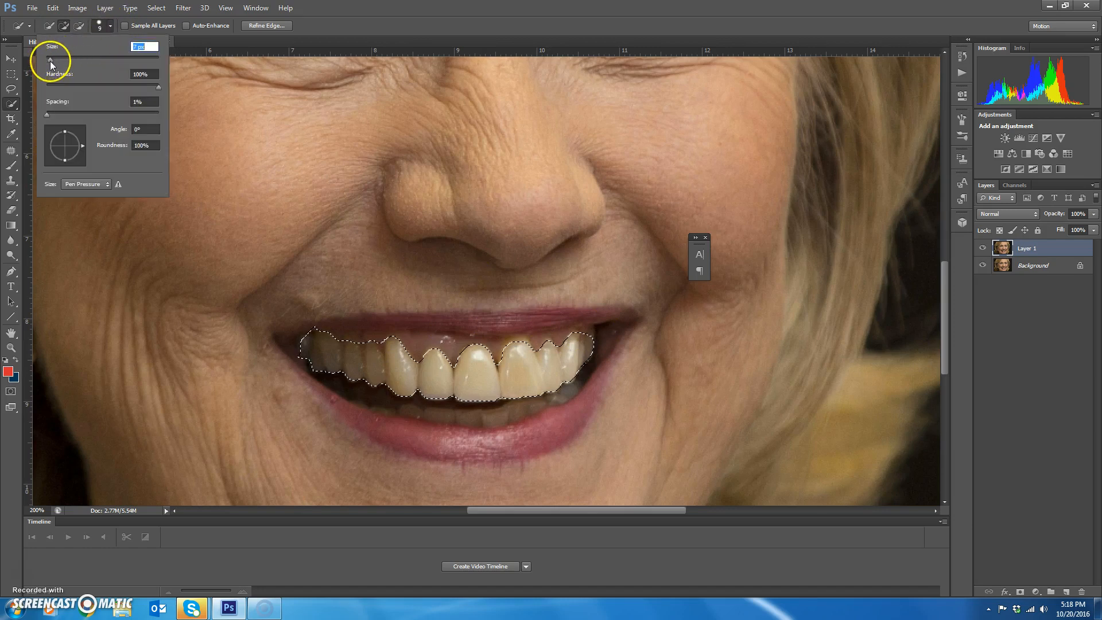
pyautogui.click(520, 342)
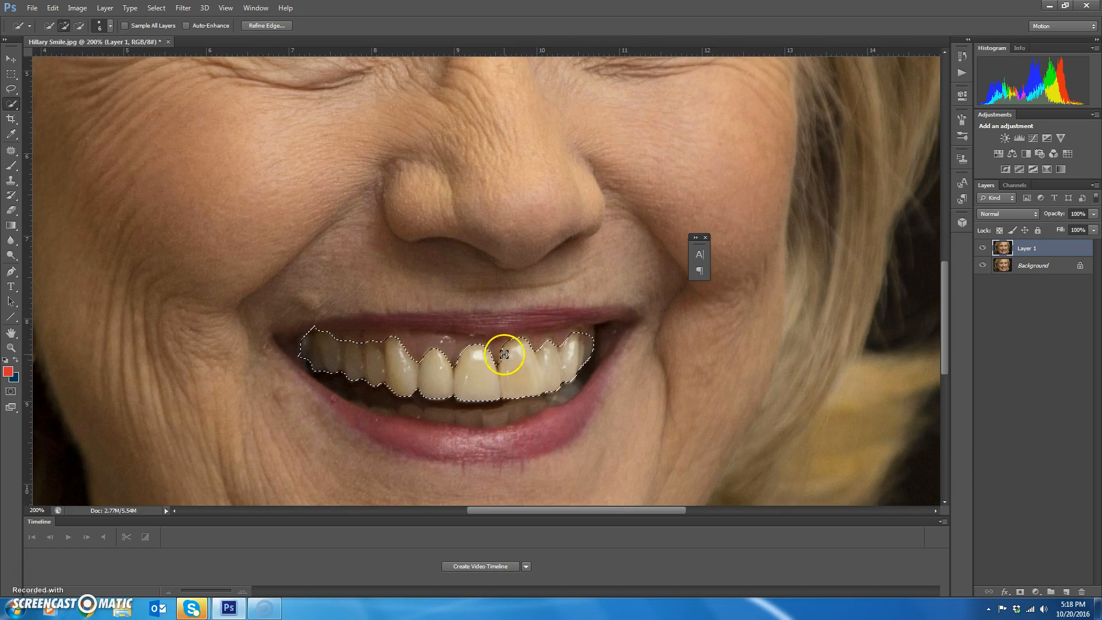
pyautogui.moveTo(528, 342); pyautogui.dragTo(519, 343)
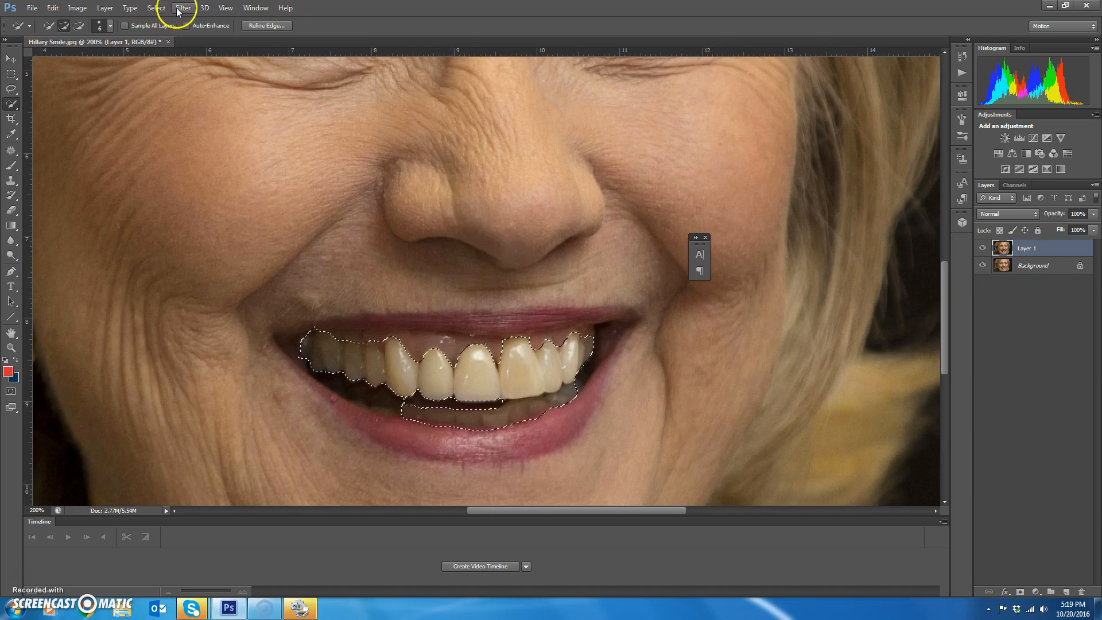
# - Feather the teeth selection by about 3 px using Refine Edge
pyautogui.click(155, 9)
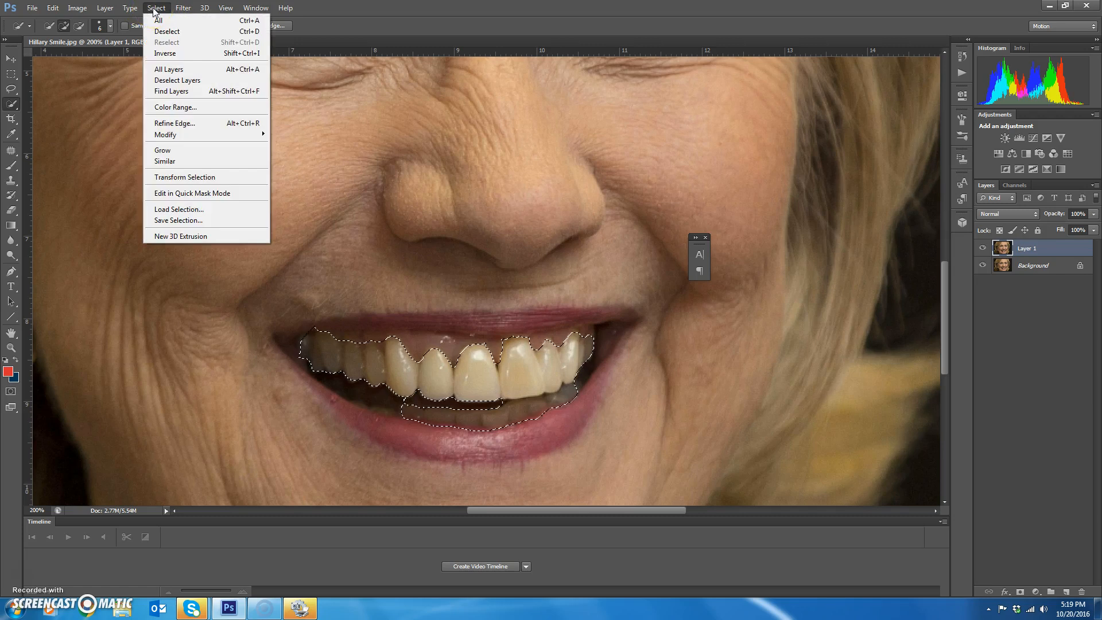
pyautogui.click(194, 127)
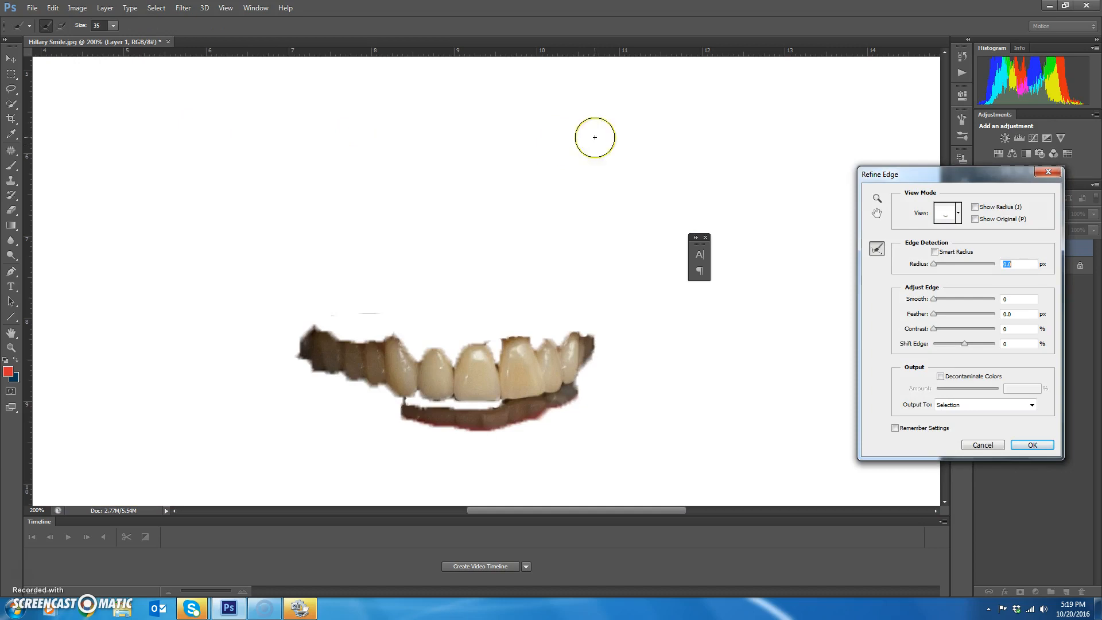
pyautogui.moveTo(956, 179); pyautogui.dragTo(948, 108)
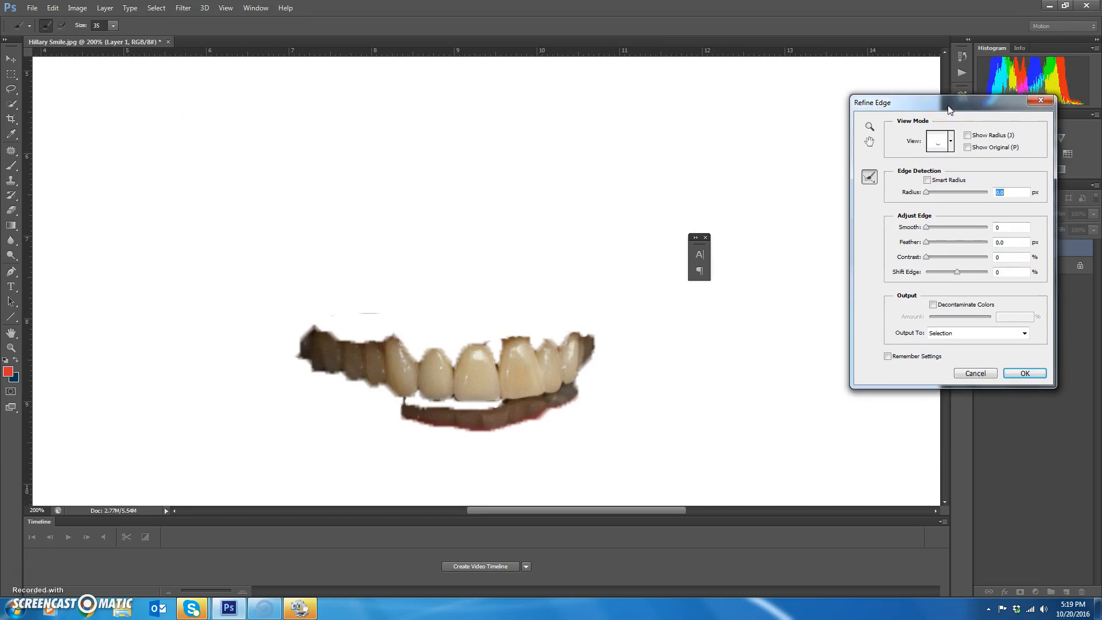
pyautogui.moveTo(505, 350)
pyautogui.mouseDown()
pyautogui.moveTo(583, 352)
pyautogui.moveTo(424, 359)
pyautogui.mouseUp()
pyautogui.moveTo(928, 245); pyautogui.dragTo(938, 243)
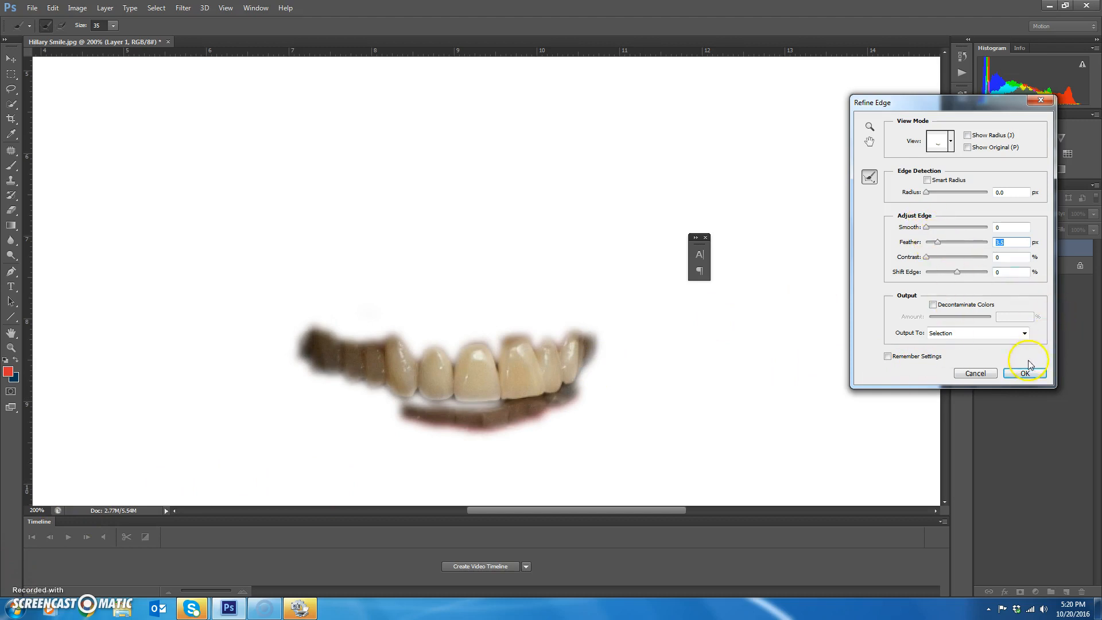
pyautogui.click(1026, 373)
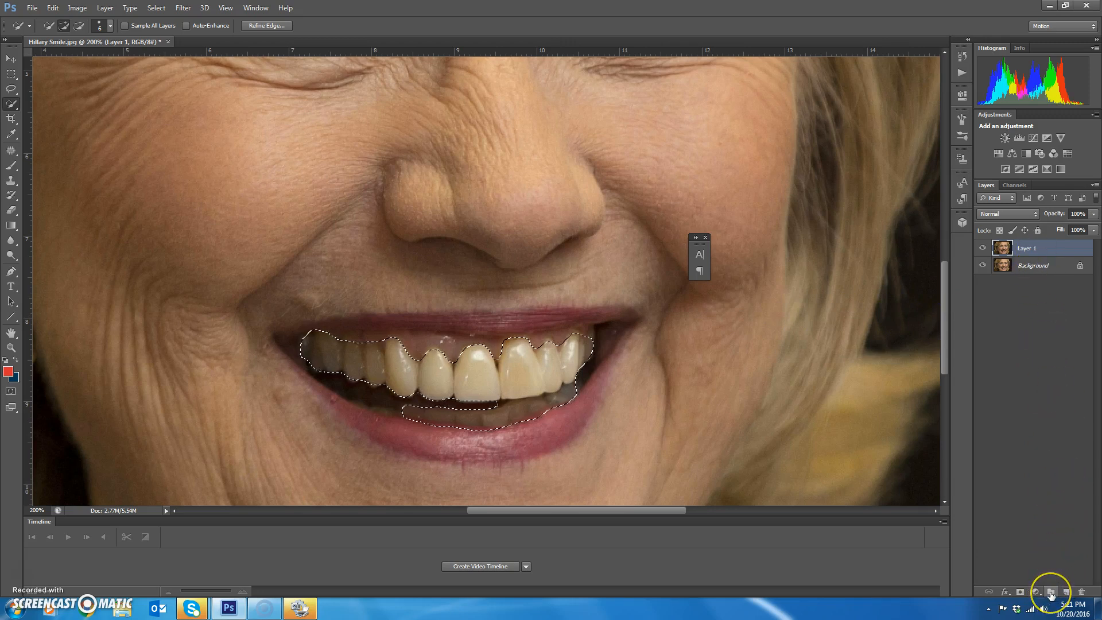
# - Create a layer group above the duplicated layer and add a layer mask to it from the teeth selection
pyautogui.click(1051, 591)
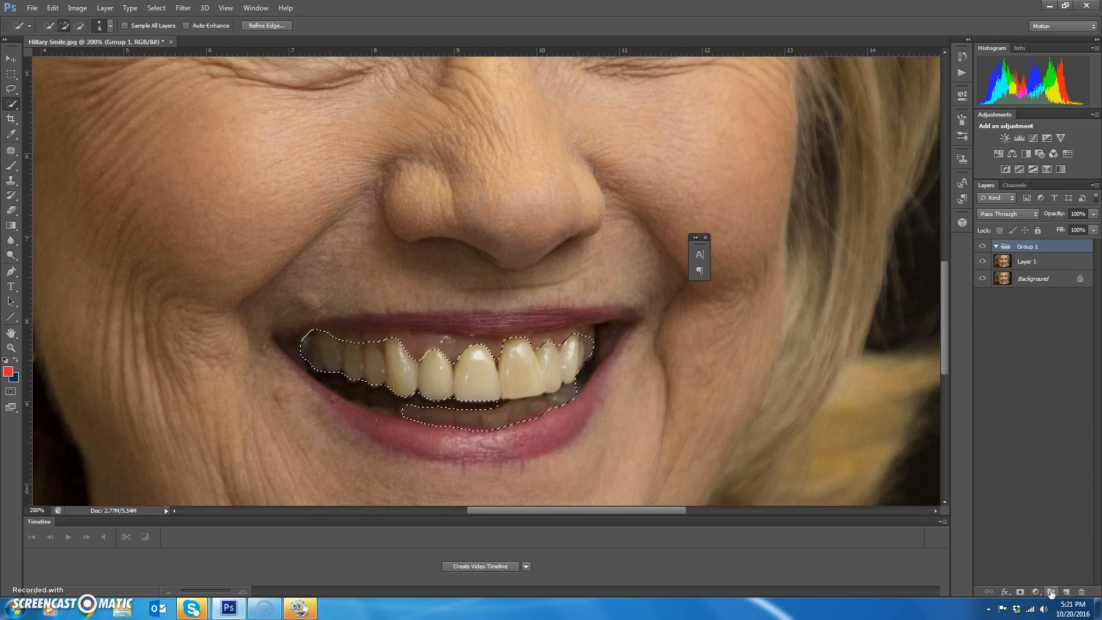
pyautogui.click(996, 247)
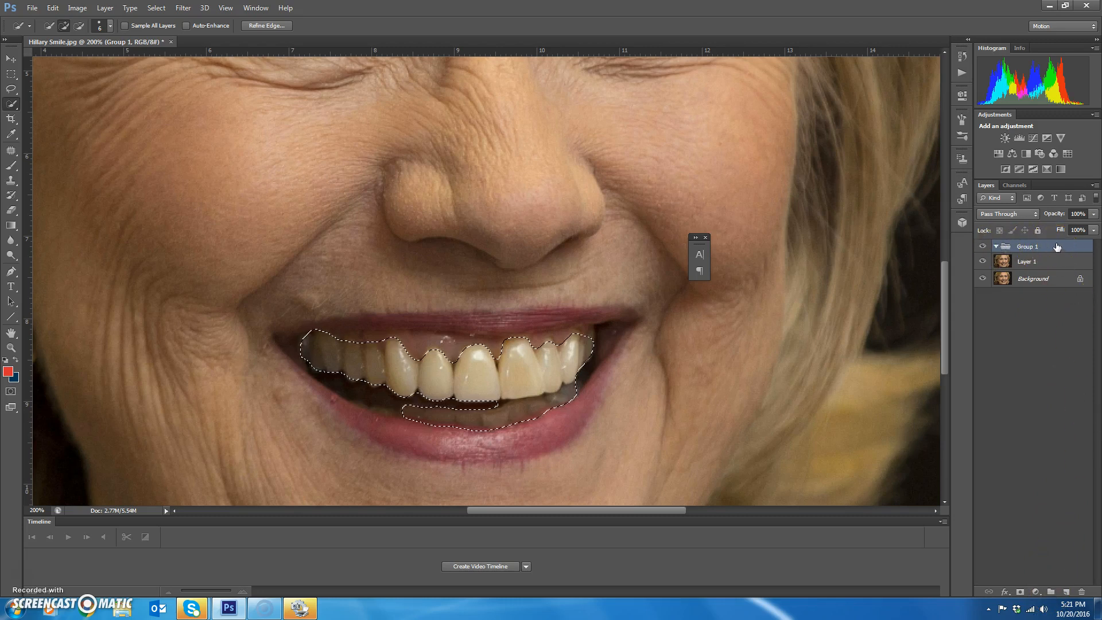
pyautogui.click(1071, 249)
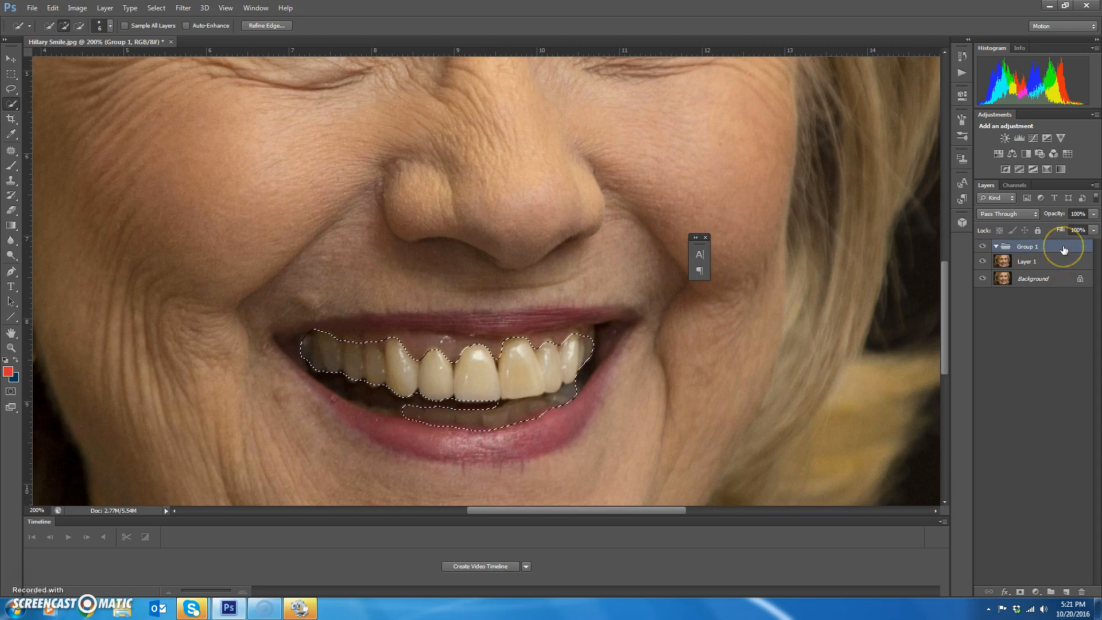
pyautogui.click(1062, 248)
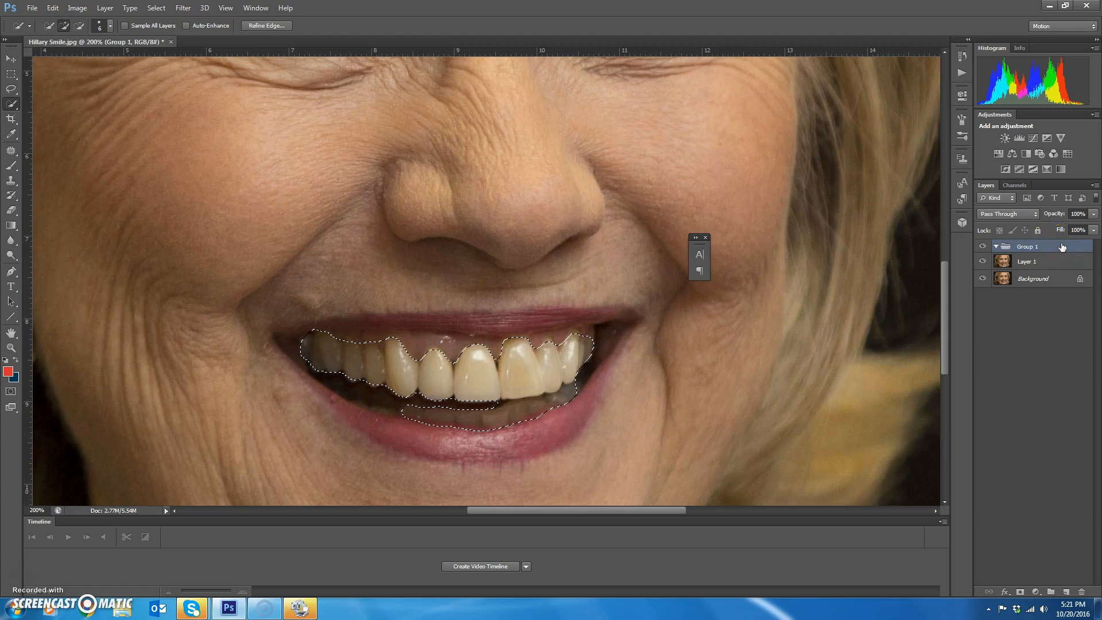
pyautogui.click(538, 318)
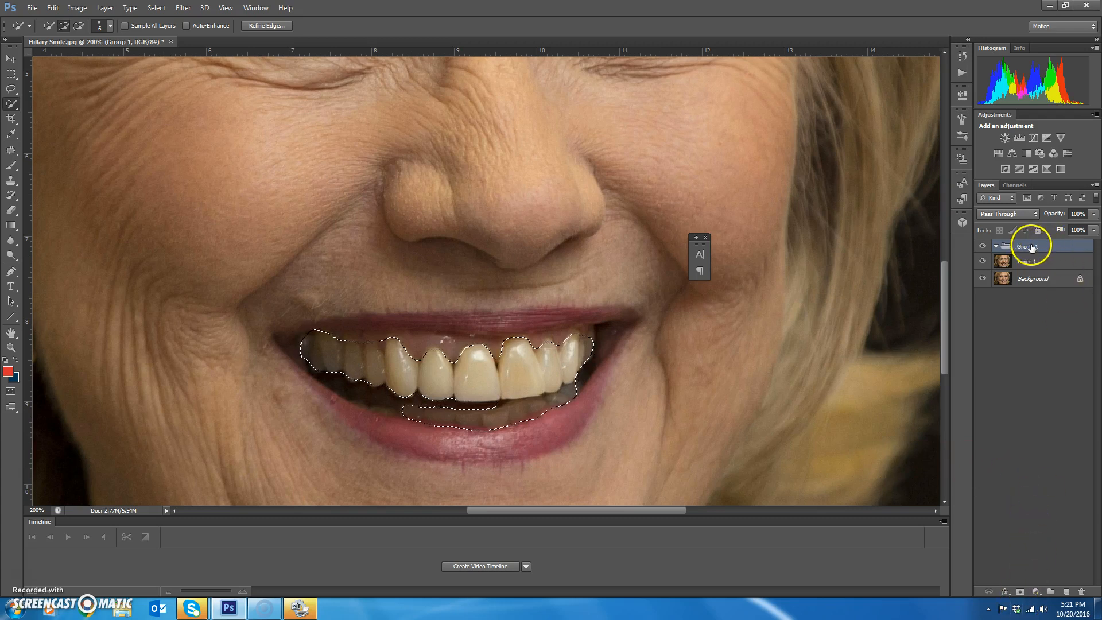
pyautogui.click(1020, 592)
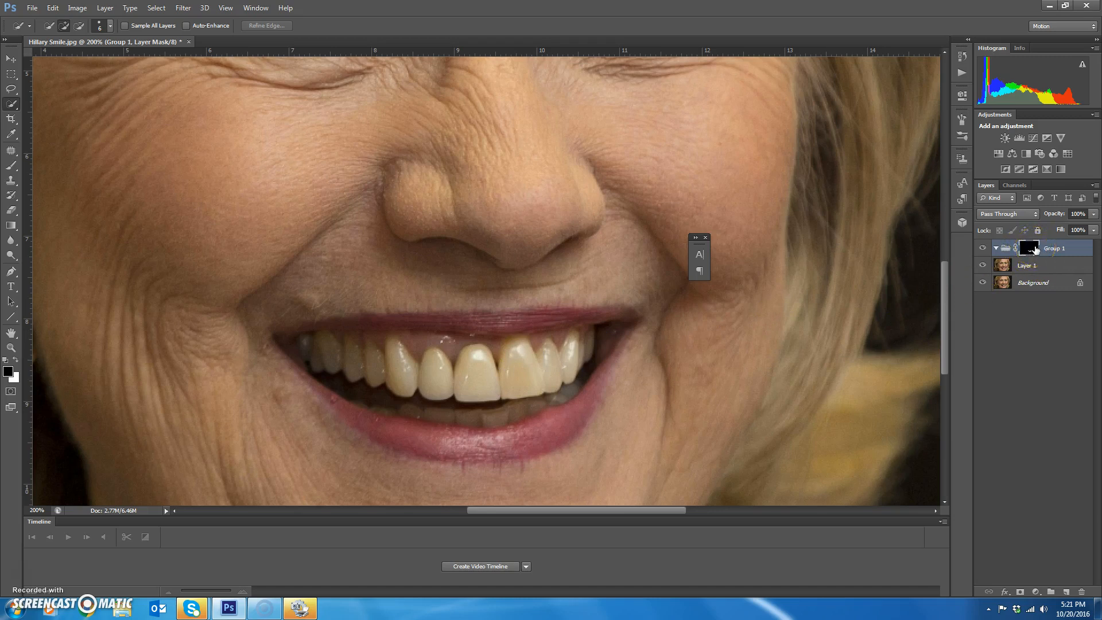
# - Display the group's layer mask on its own to examine its coverage, and return to the normal image view
pyautogui.moveTo(1034, 249); pyautogui.dragTo(1030, 251)
pyautogui.keyDown('alt'); pyautogui.click(1029, 249); pyautogui.keyUp('alt')
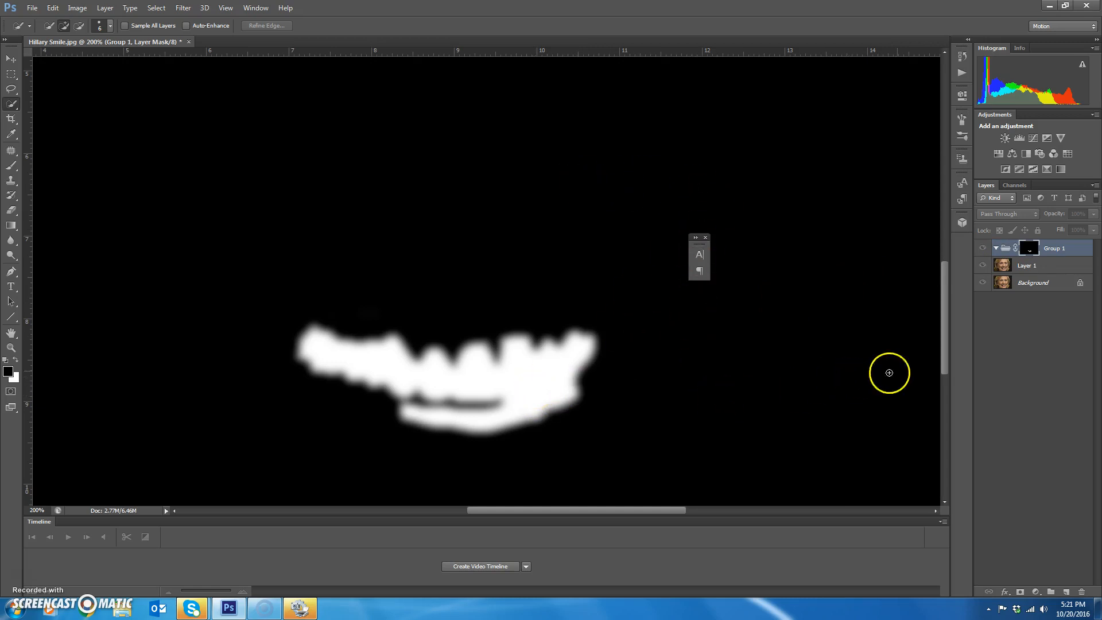
pyautogui.keyDown('alt'); pyautogui.click(1030, 250); pyautogui.keyUp('alt')
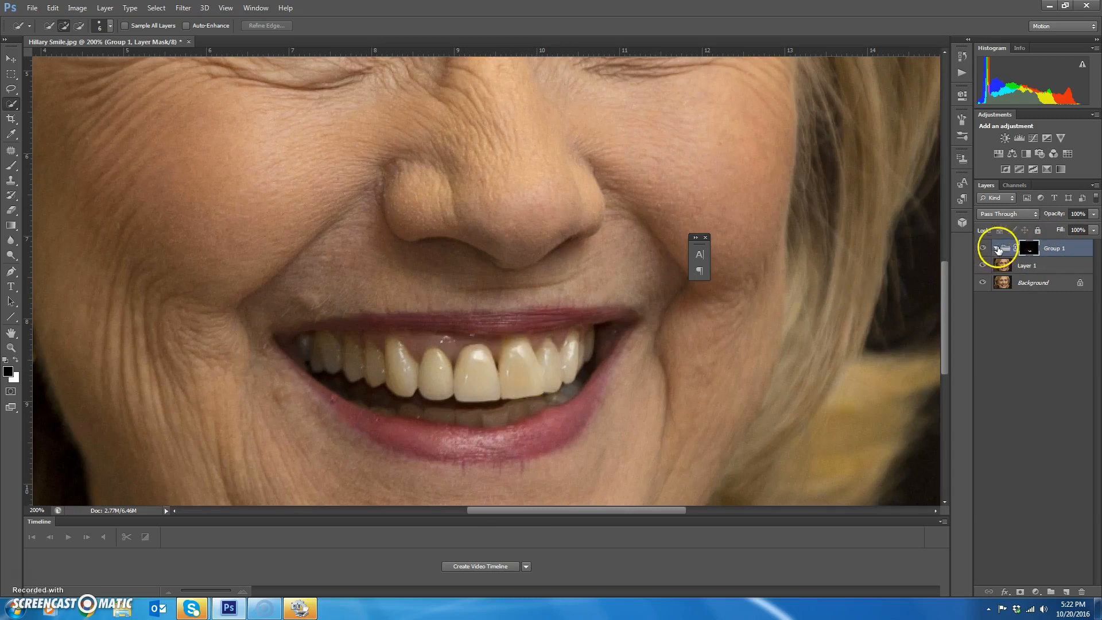
# - Add a red Solid Color fill layer (#c81616) inside the masked group
pyautogui.click(1041, 591)
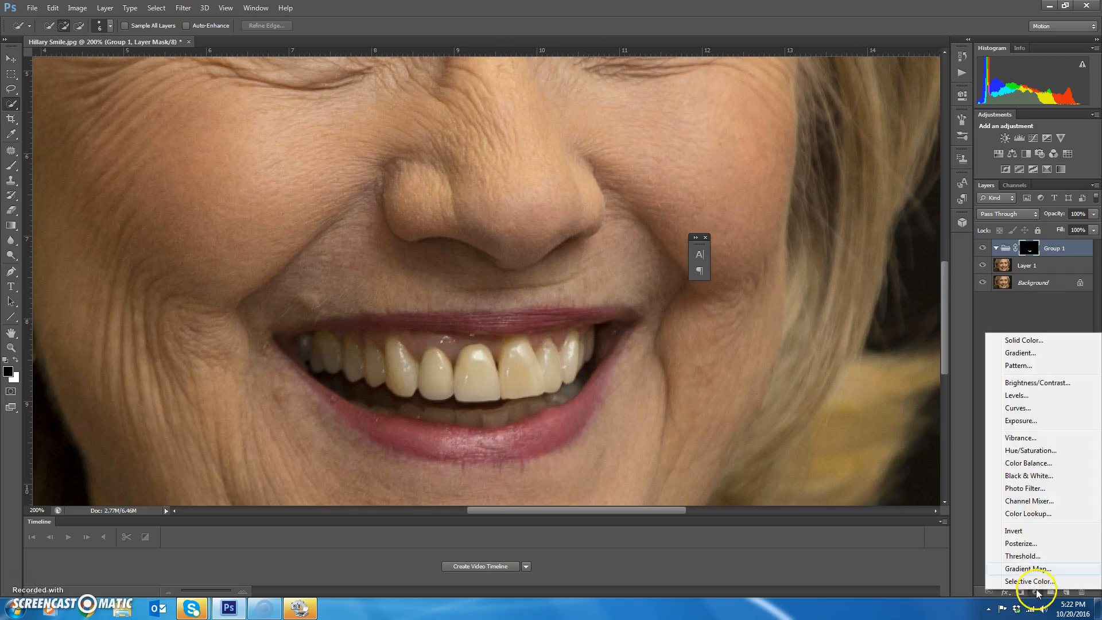
pyautogui.click(1025, 340)
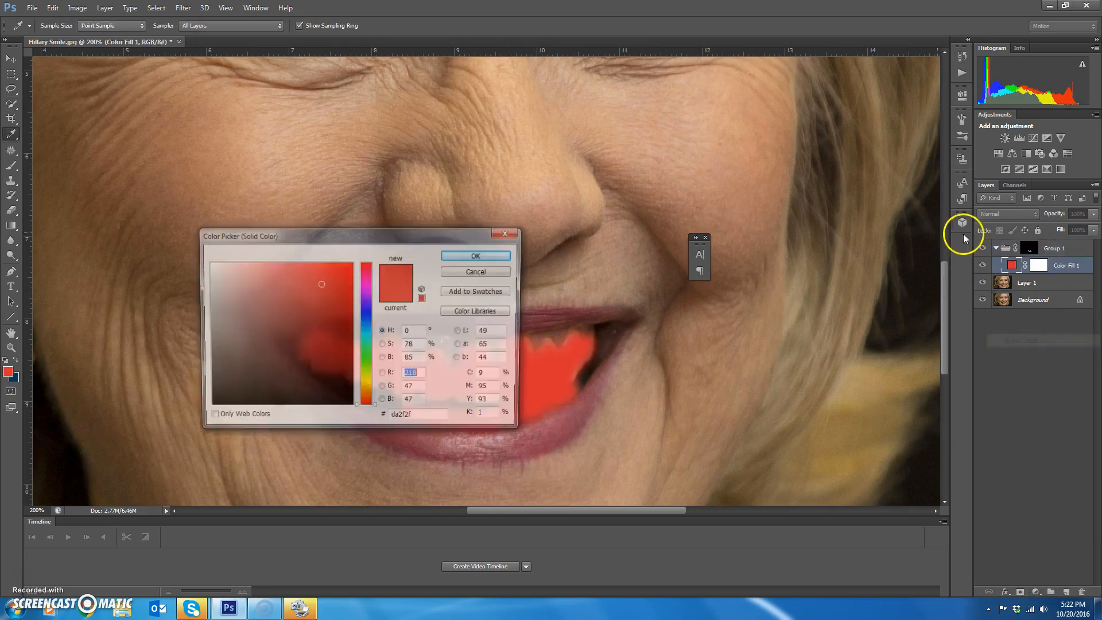
pyautogui.click(337, 293)
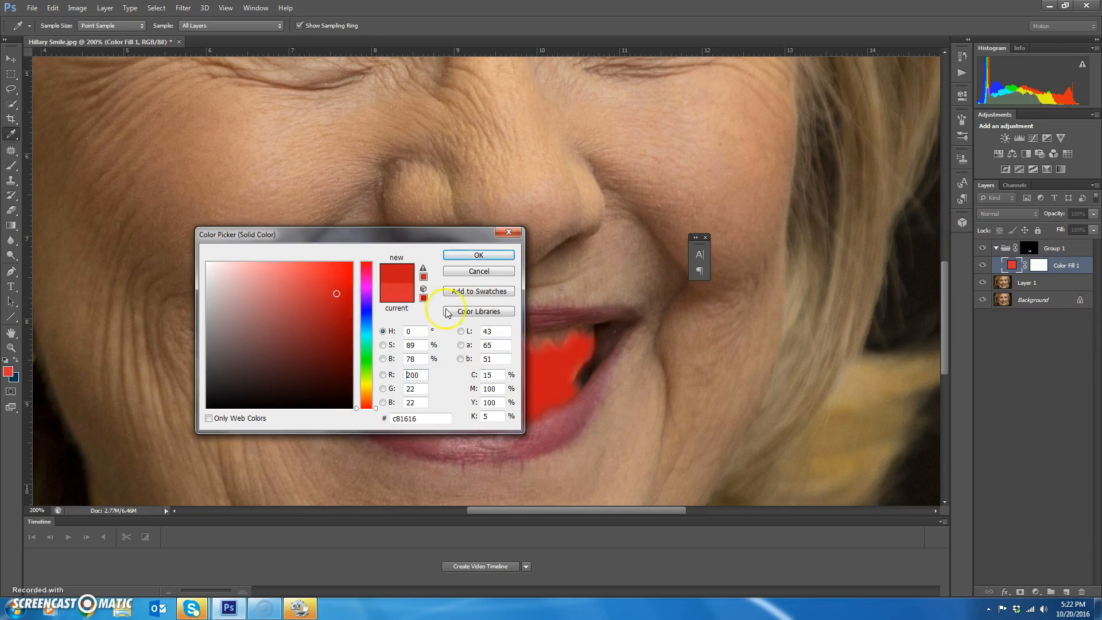
pyautogui.click(501, 259)
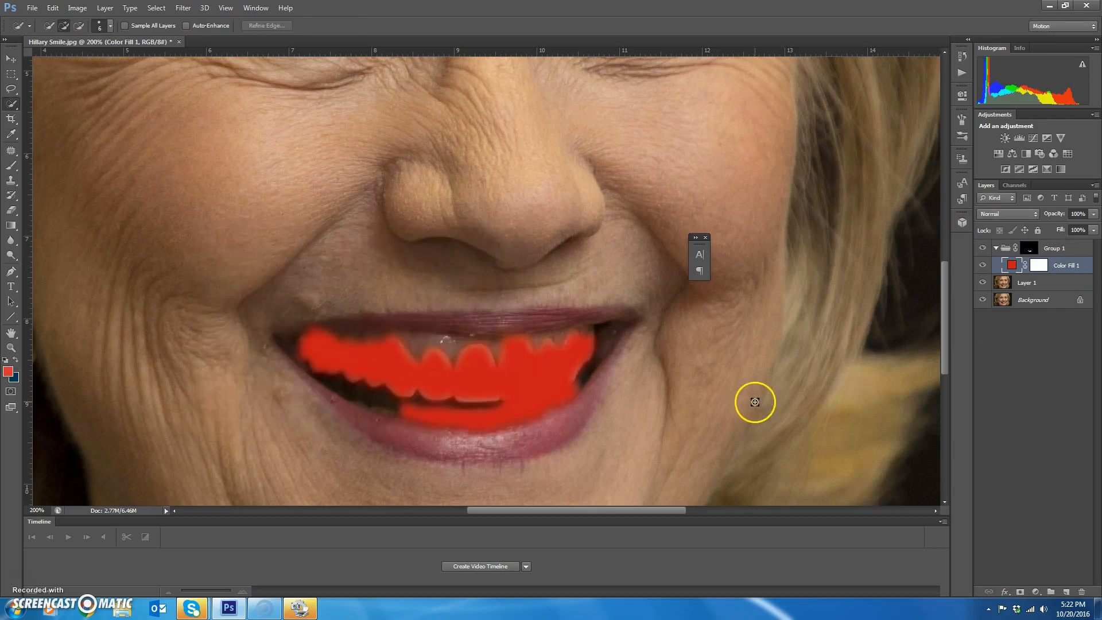
# - Move the red fill layer out of the group and back into it, and delete it
pyautogui.moveTo(1062, 272)
pyautogui.mouseDown()
pyautogui.moveTo(1070, 255)
pyautogui.moveTo(1049, 291)
pyautogui.moveTo(1053, 283)
pyautogui.mouseUp()
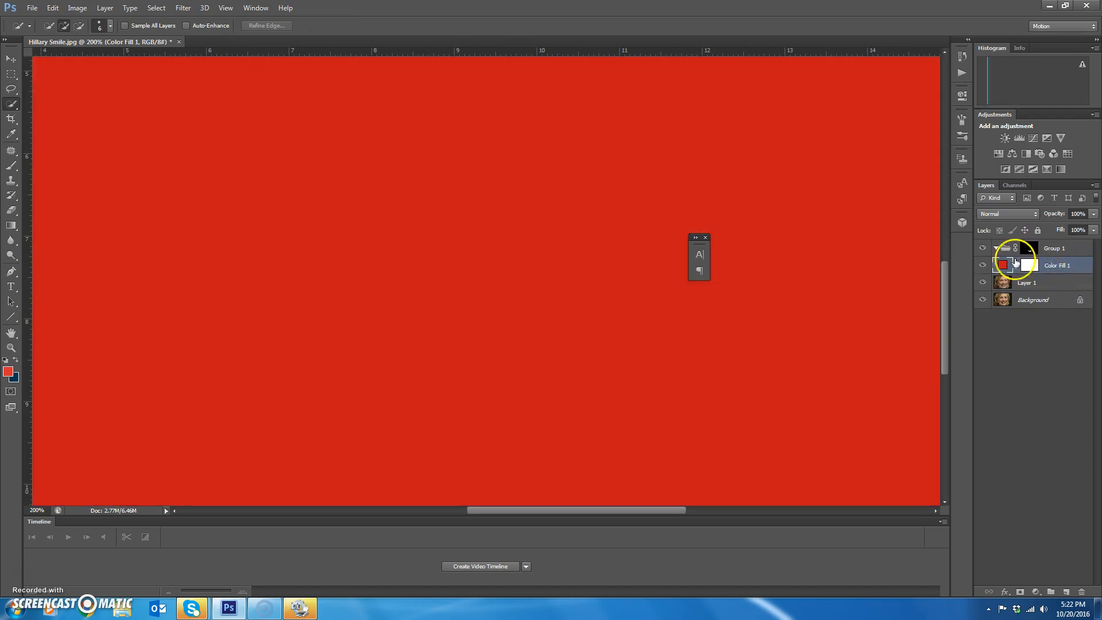
pyautogui.moveTo(1074, 259); pyautogui.dragTo(1011, 253)
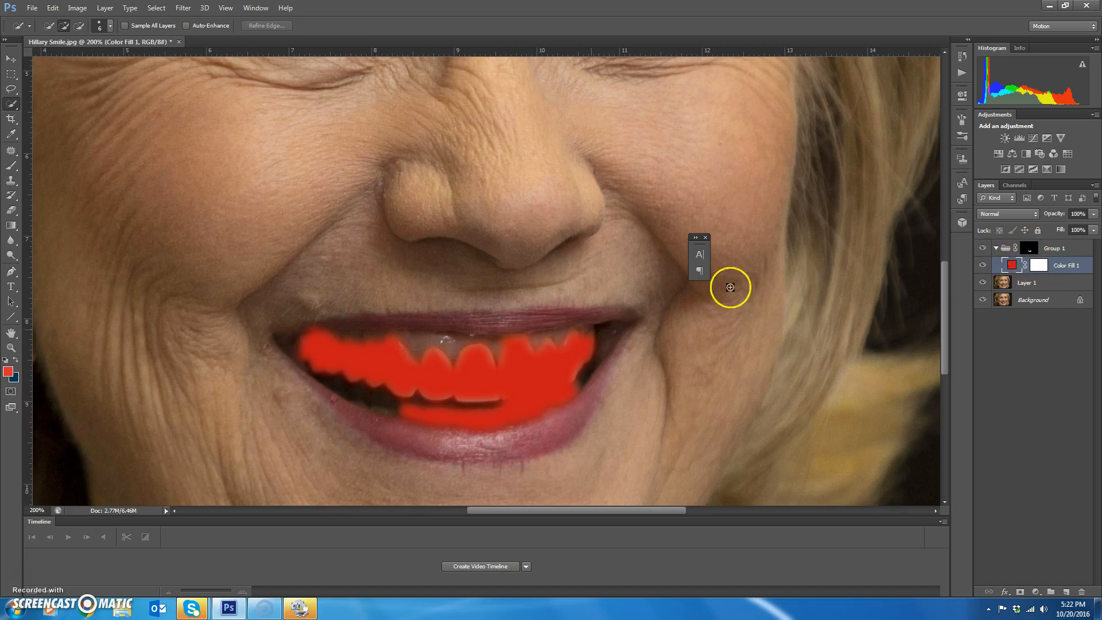
pyautogui.moveTo(1081, 265); pyautogui.dragTo(1082, 596)
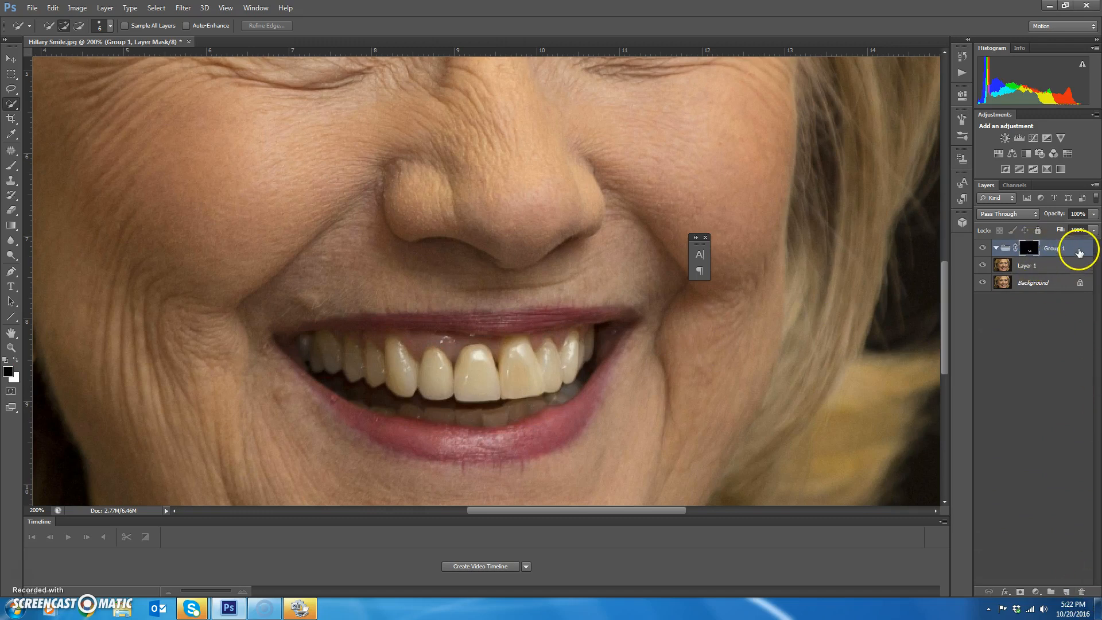
# - Add a Hue/Saturation adjustment layer inside the masked group
pyautogui.click(1036, 592)
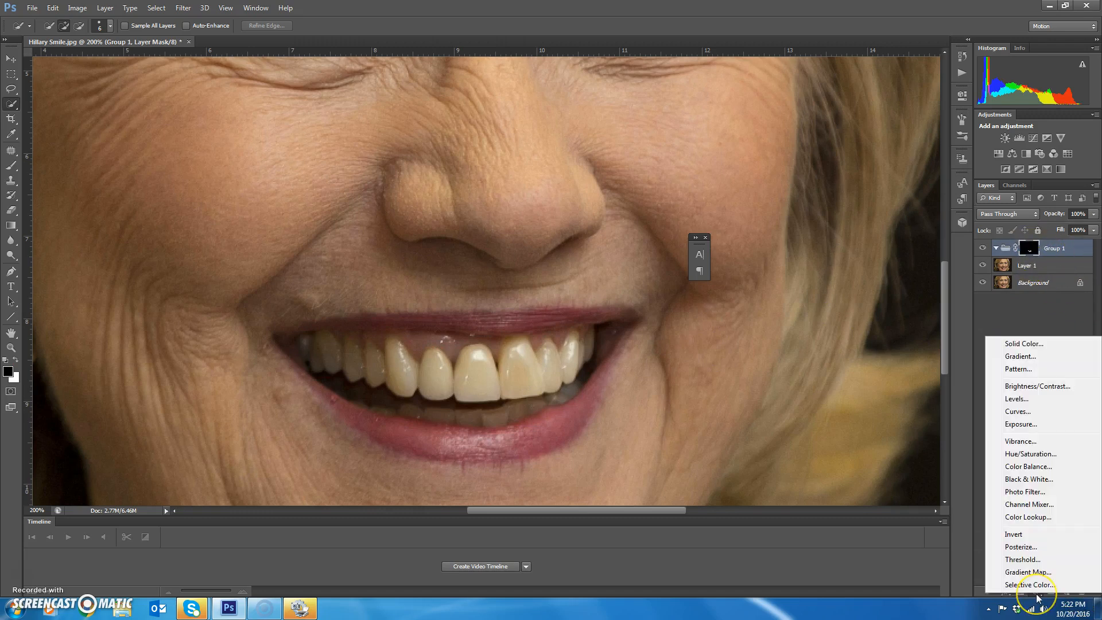
pyautogui.click(1037, 596)
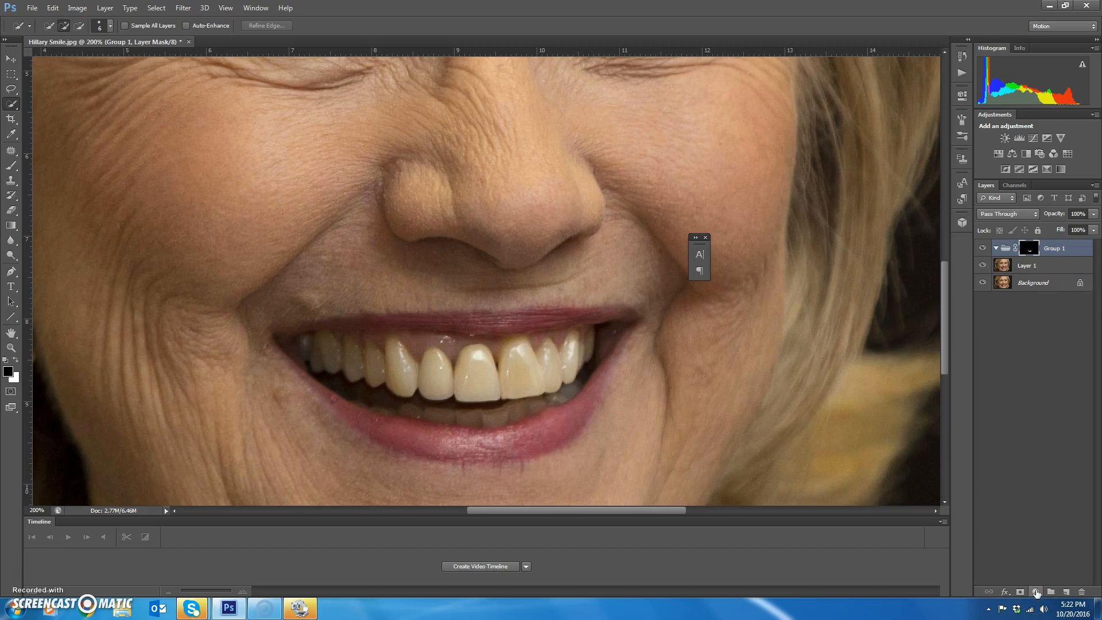
pyautogui.click(1035, 594)
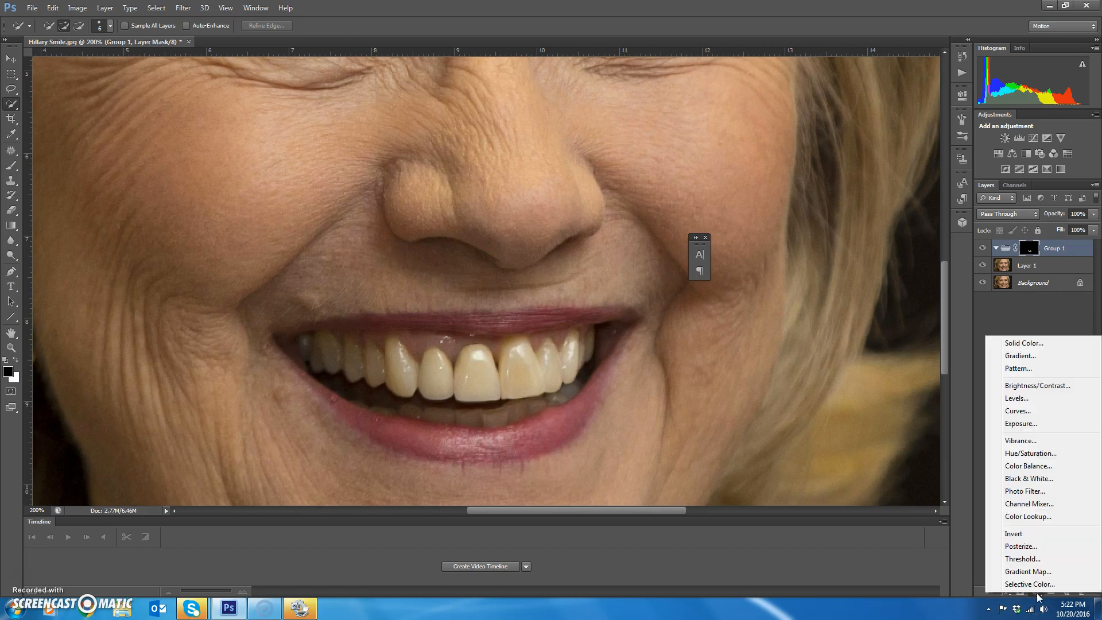
pyautogui.click(1030, 453)
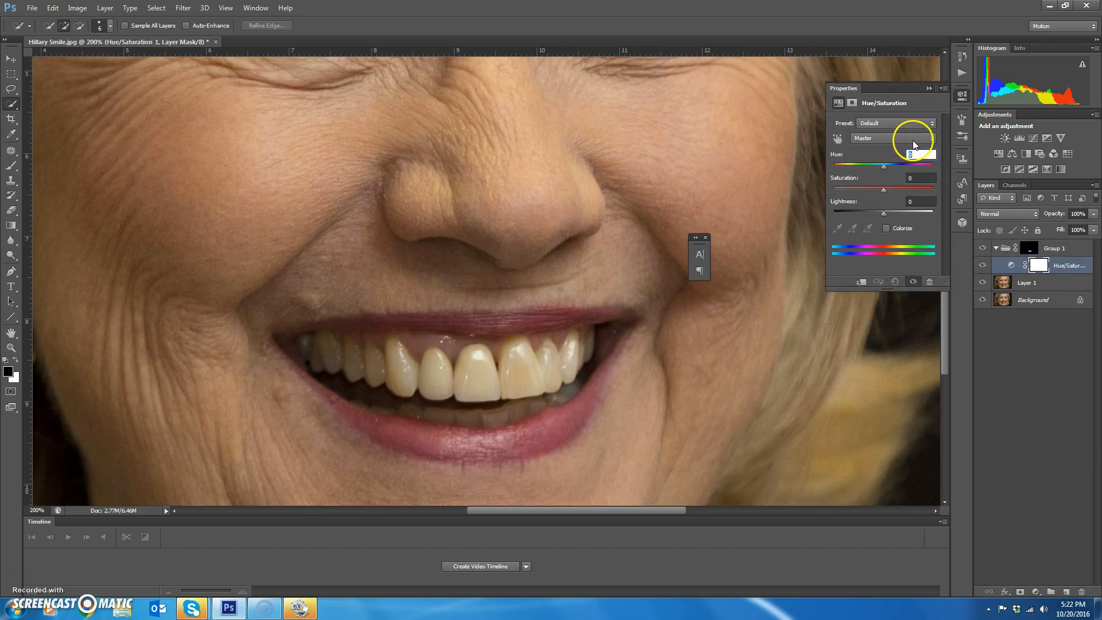
# - Enable Colorize on the Hue/Saturation adjustment and set its hue to 27 and saturation to 20
pyautogui.click(886, 229)
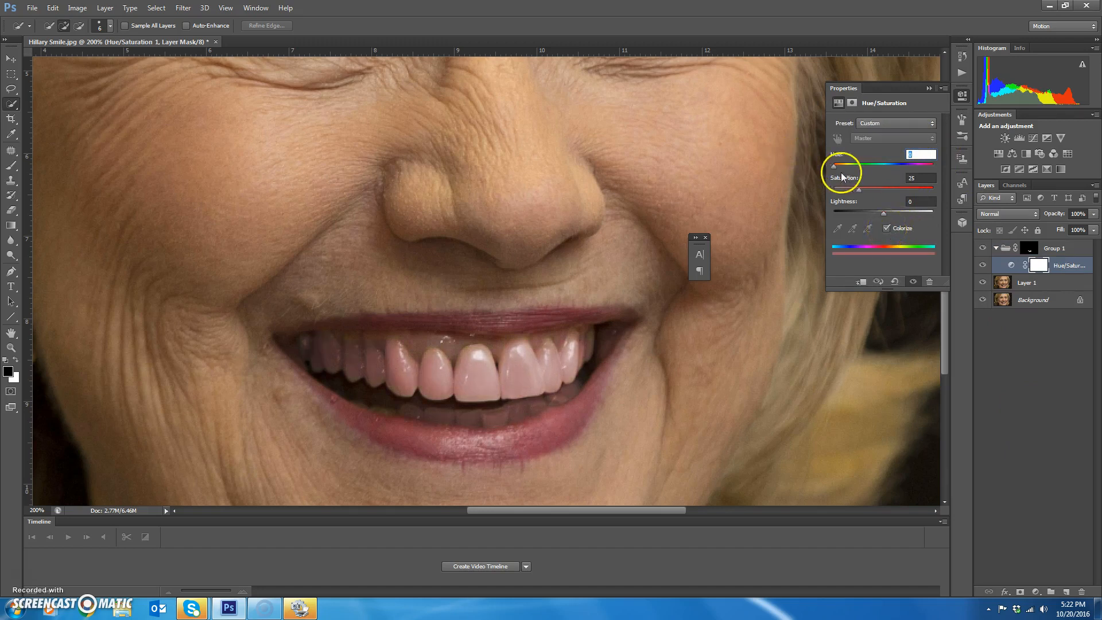
pyautogui.moveTo(834, 166)
pyautogui.mouseDown()
pyautogui.moveTo(849, 166)
pyautogui.moveTo(822, 164)
pyautogui.moveTo(841, 171)
pyautogui.mouseUp()
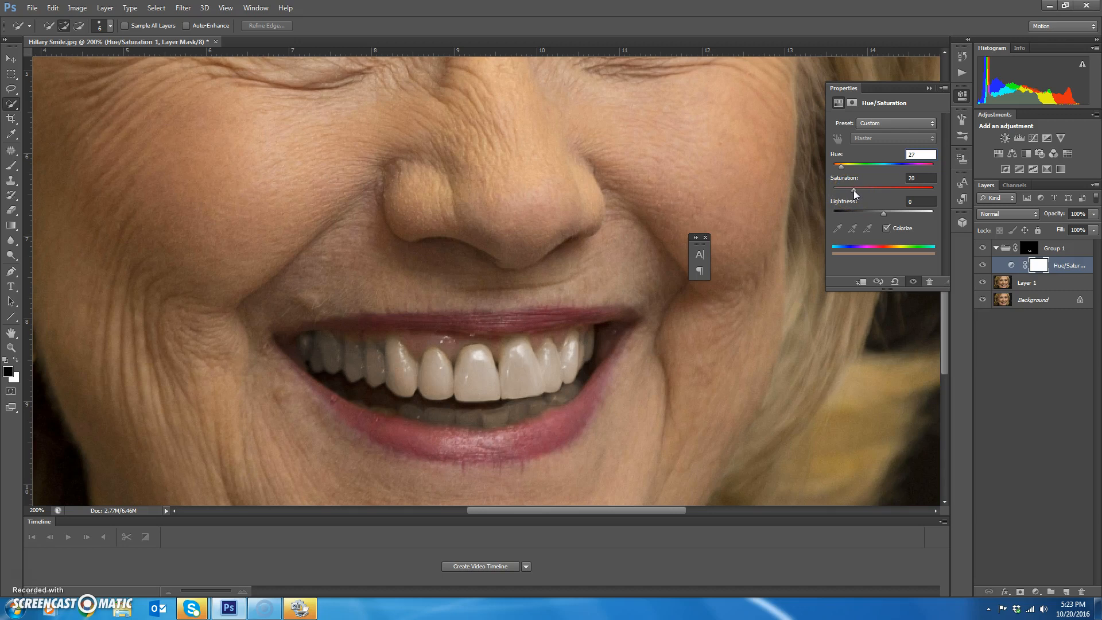
pyautogui.click(928, 88)
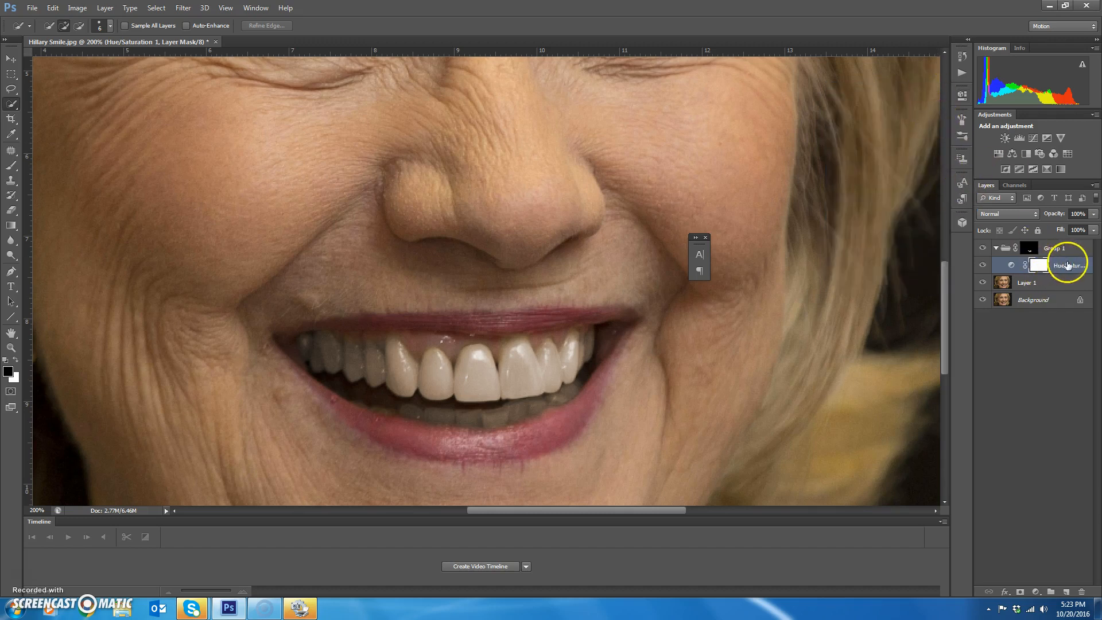
# - Move the Hue/Saturation layer above the group and back inside it to compare the mask's effect
pyautogui.moveTo(1072, 266); pyautogui.dragTo(1070, 242)
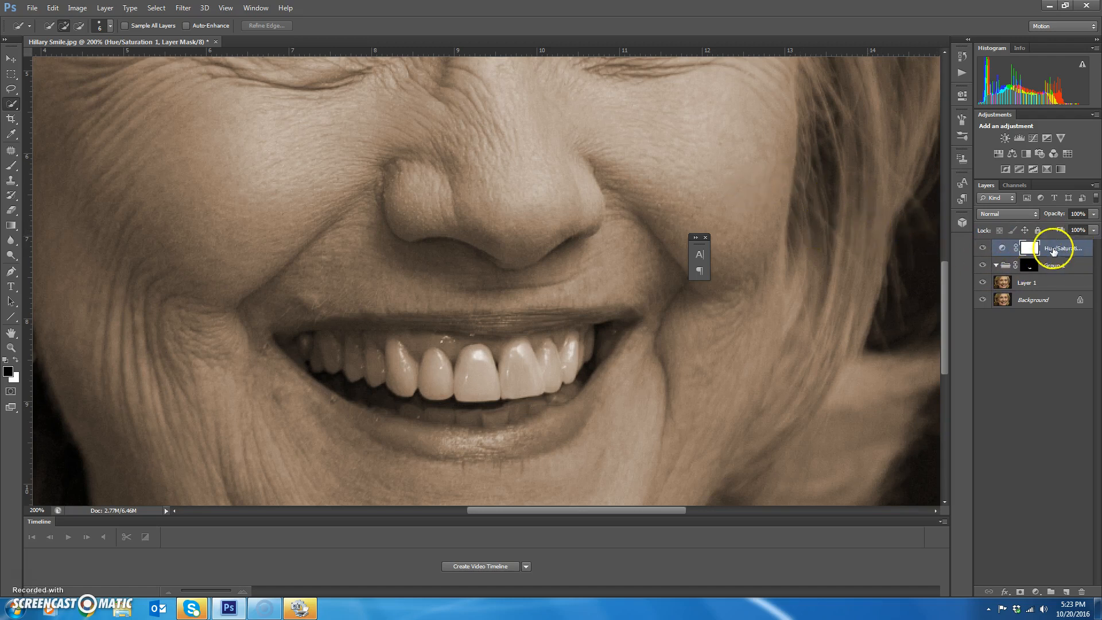
pyautogui.moveTo(1075, 249); pyautogui.dragTo(1013, 269)
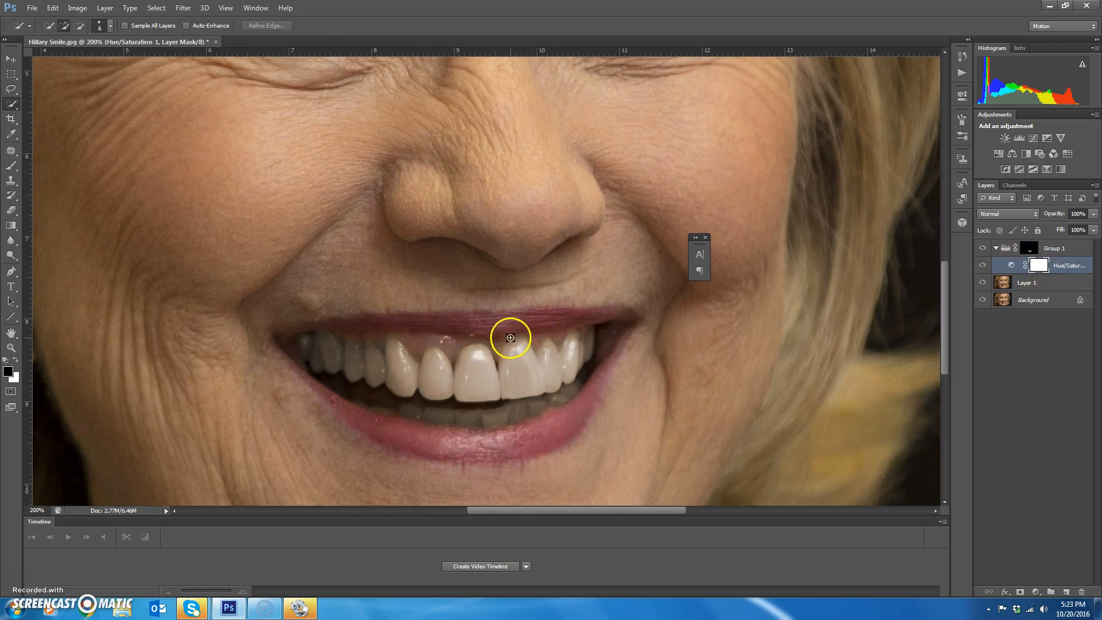
# - Paint black on the group's mask along the gums above the upper teeth with a soft 5 px brush
pyautogui.click(1030, 249)
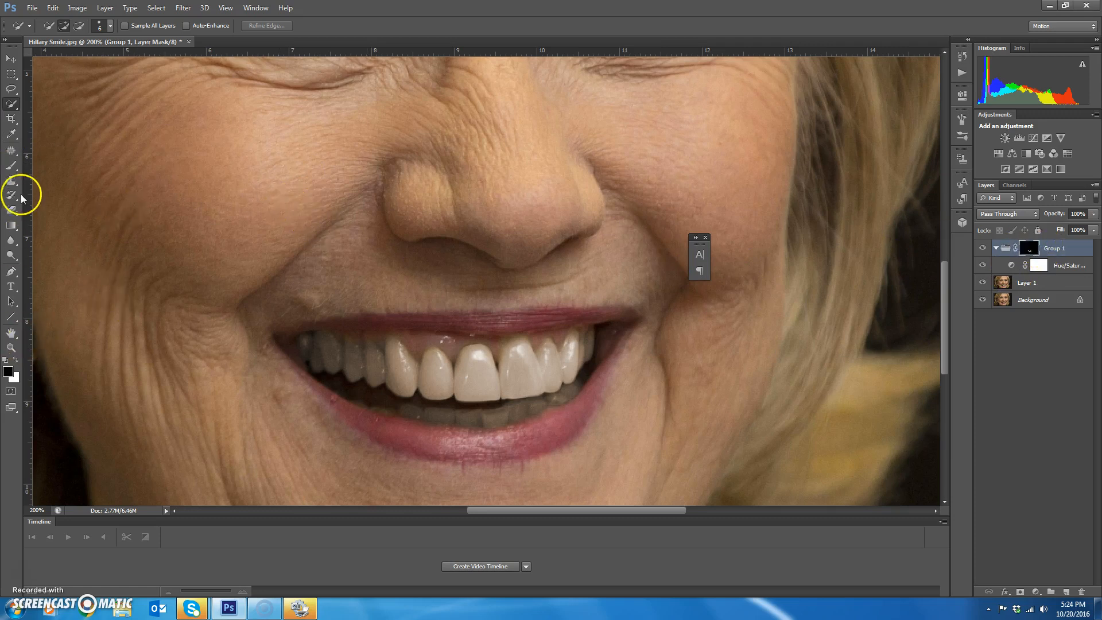
pyautogui.click(12, 166)
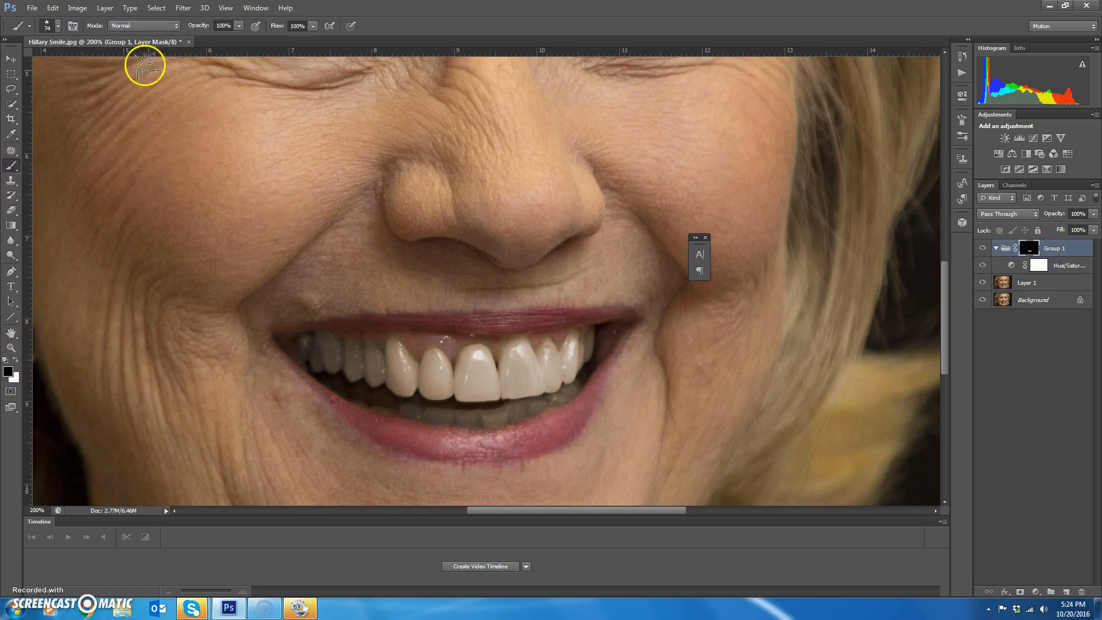
pyautogui.click(49, 26)
pyautogui.scroll(6, 131, 148)
pyautogui.click(59, 114)
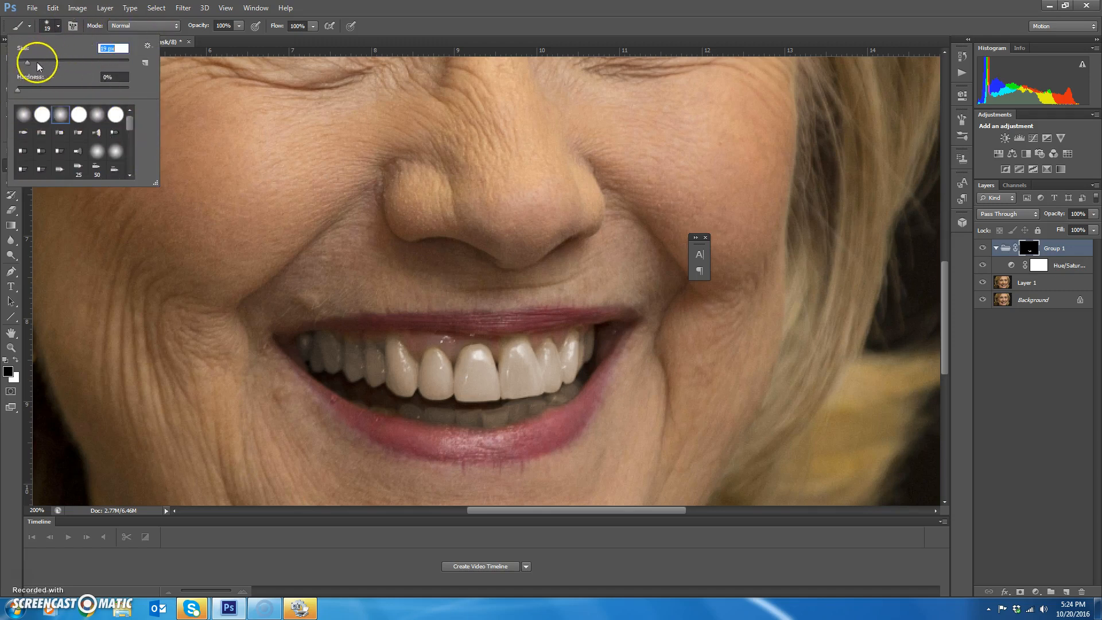
pyautogui.write('5')
pyautogui.click(1036, 248)
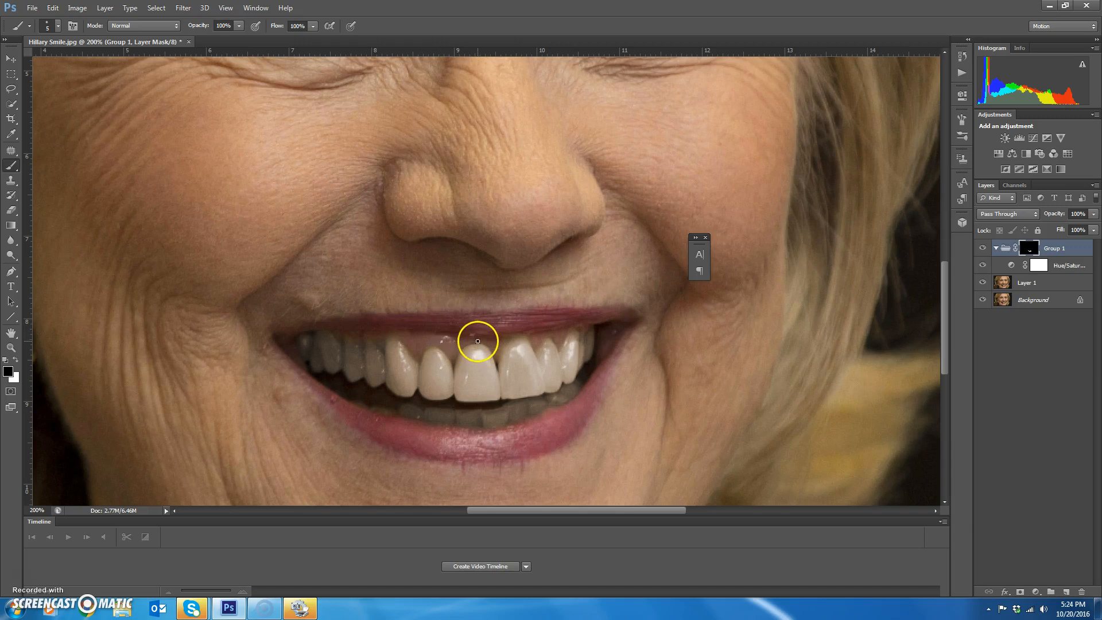
pyautogui.moveTo(510, 336); pyautogui.dragTo(502, 341)
pyautogui.moveTo(436, 320)
pyautogui.mouseDown()
pyautogui.moveTo(405, 341)
pyautogui.moveTo(354, 335)
pyautogui.mouseUp()
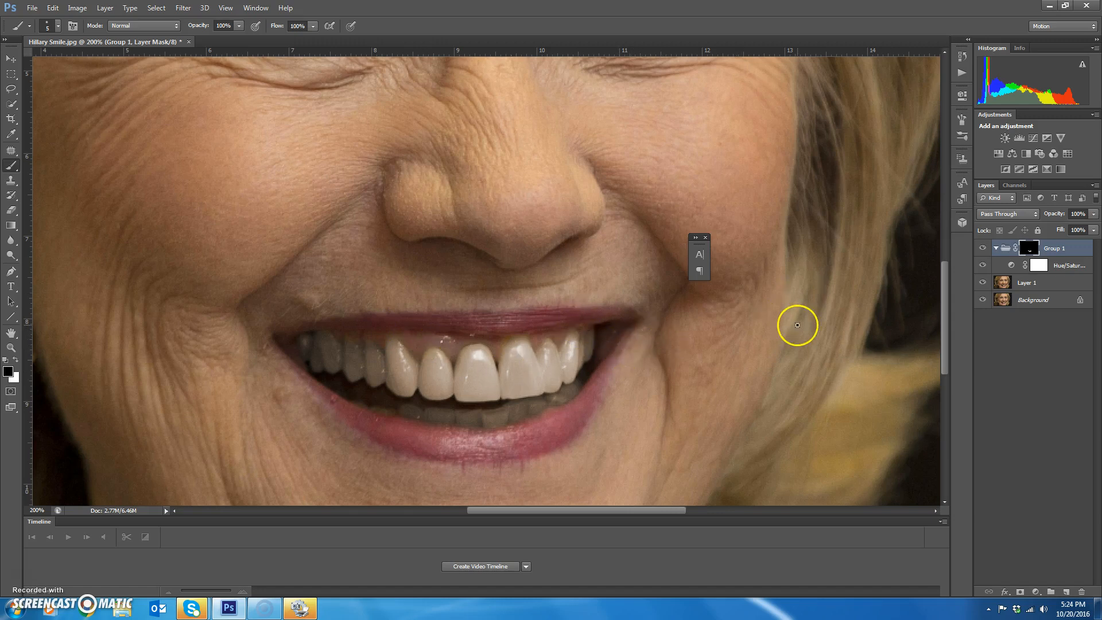
# - Add a white (#ffffff) Solid Color fill layer above the Hue/Saturation layer in the group
pyautogui.click(1078, 261)
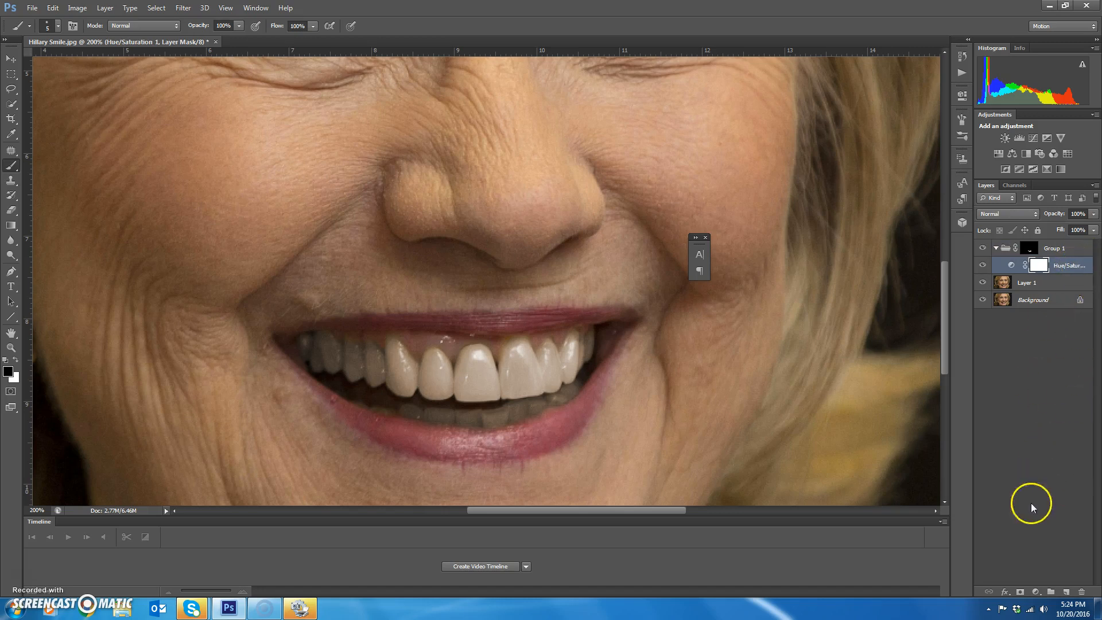
pyautogui.click(1040, 592)
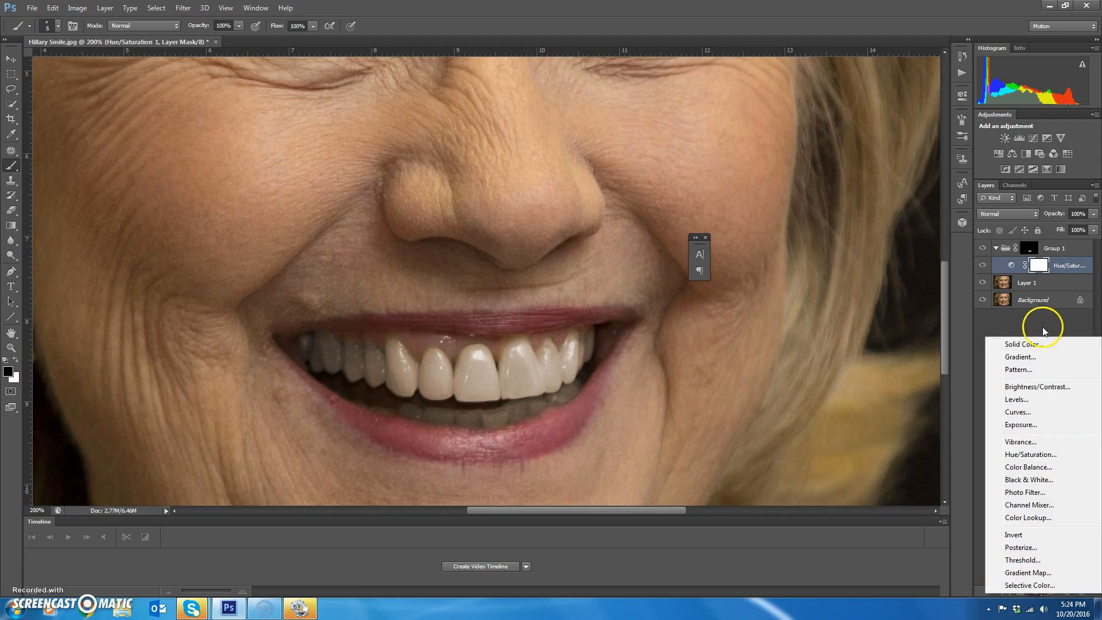
pyautogui.click(1040, 345)
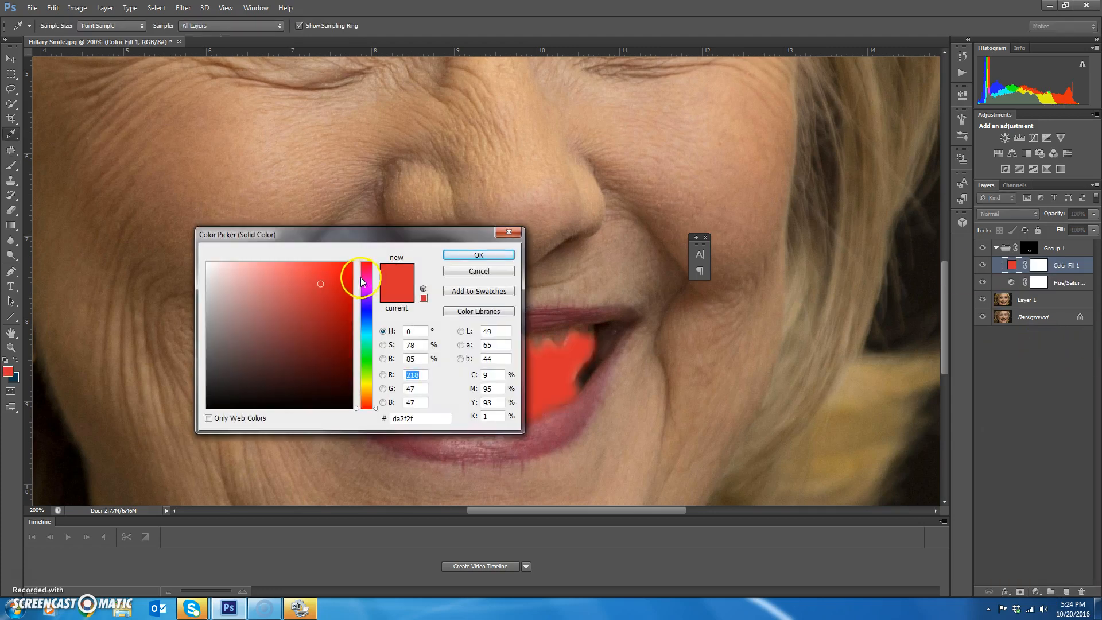
pyautogui.moveTo(315, 278); pyautogui.dragTo(195, 256)
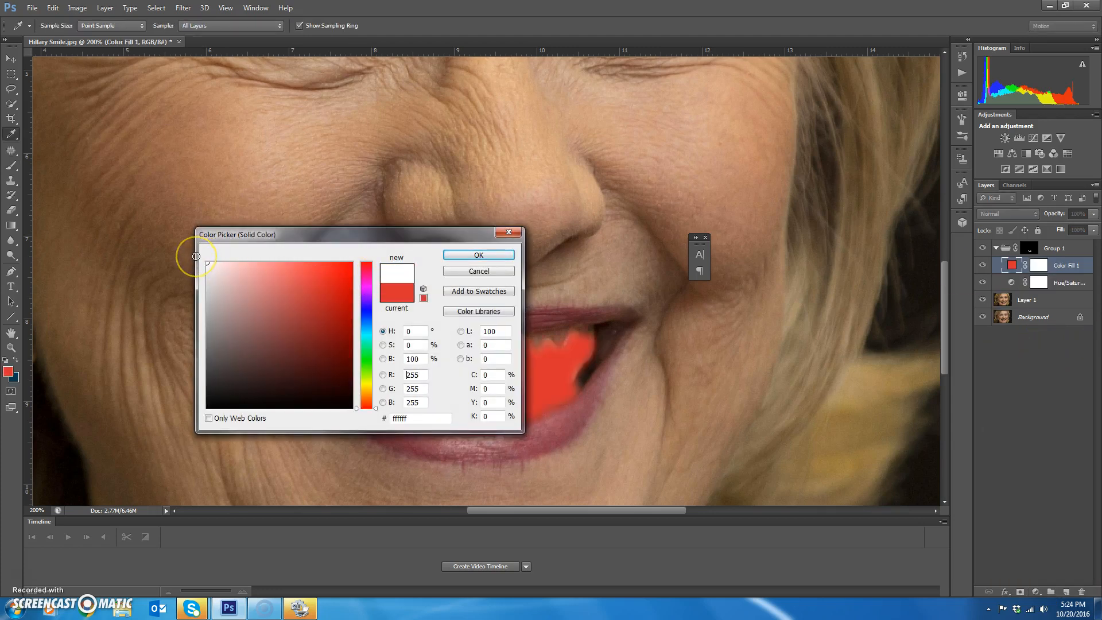
pyautogui.click(482, 254)
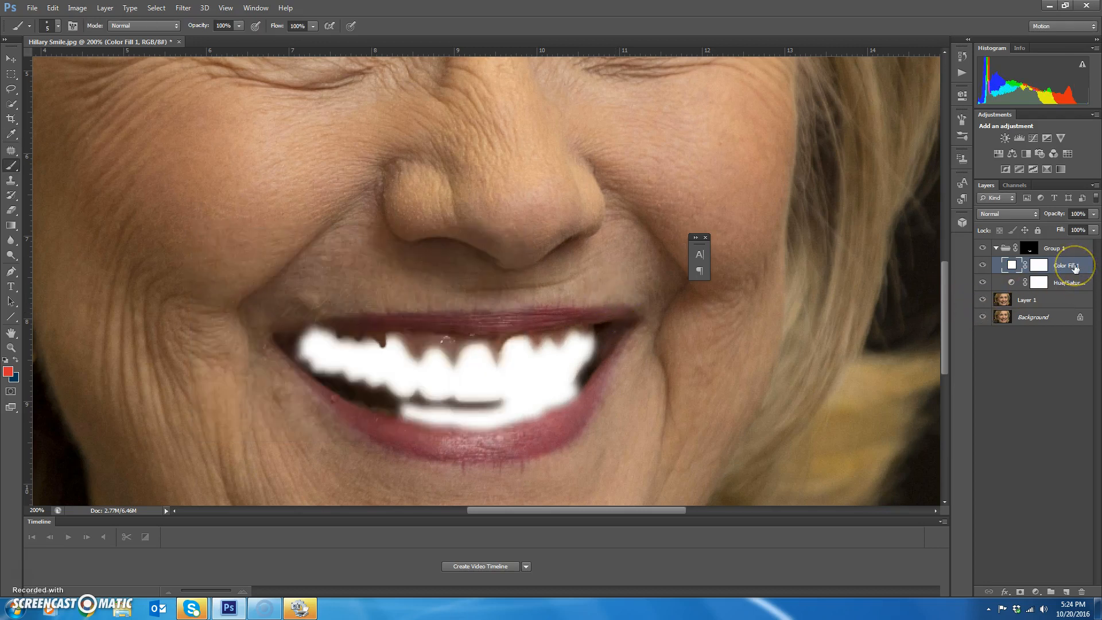
# - Set the white fill layer's blend mode to Soft Light
pyautogui.click(1030, 214)
pyautogui.click(1034, 214)
pyautogui.click(1045, 219)
pyautogui.click(1024, 217)
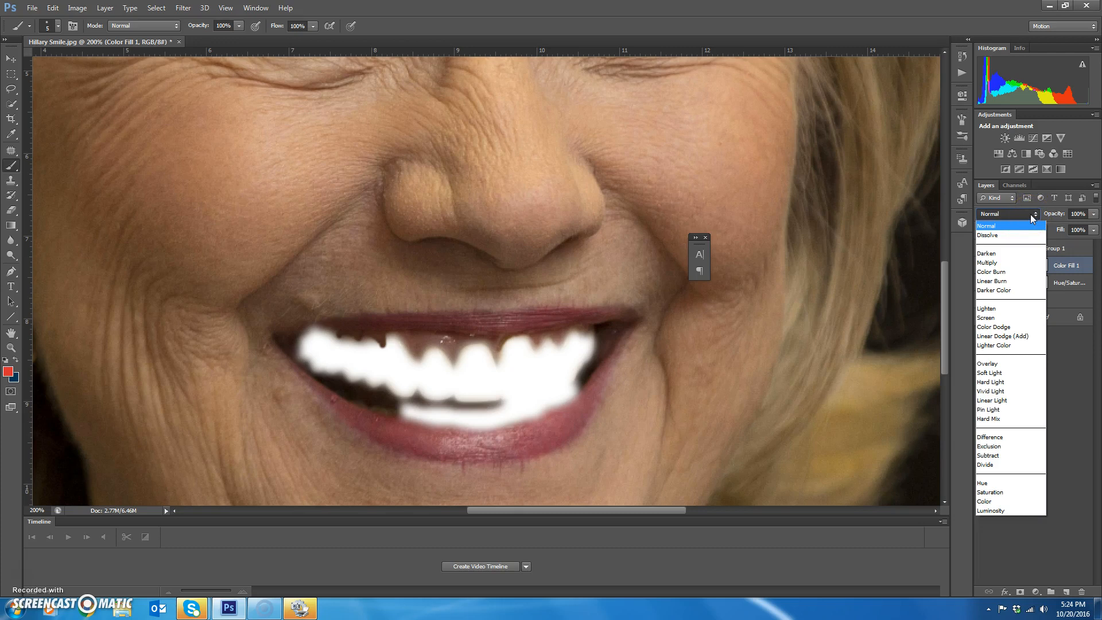
pyautogui.click(997, 374)
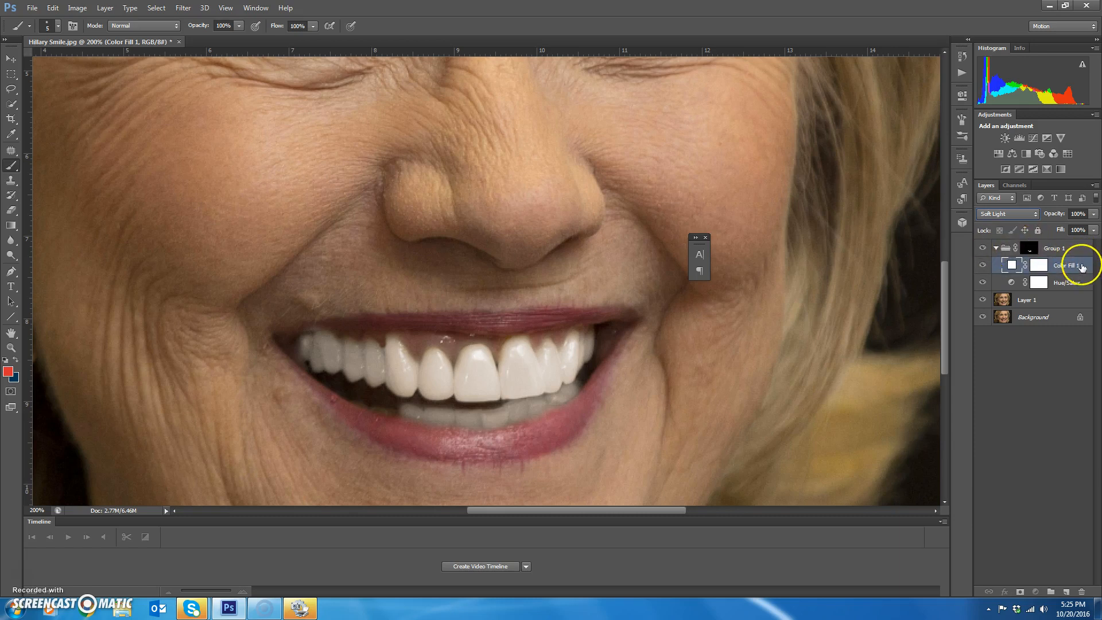
# - Reduce the white fill layer's opacity to about 16% and deselect the layers
pyautogui.click(1093, 214)
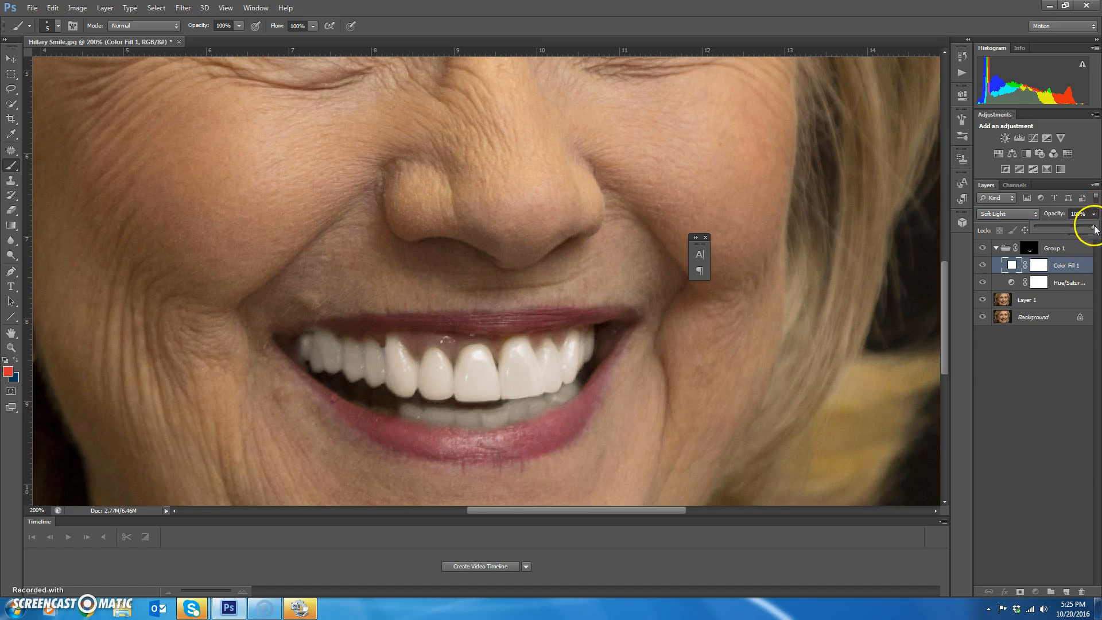
pyautogui.moveTo(1045, 226); pyautogui.dragTo(1042, 227)
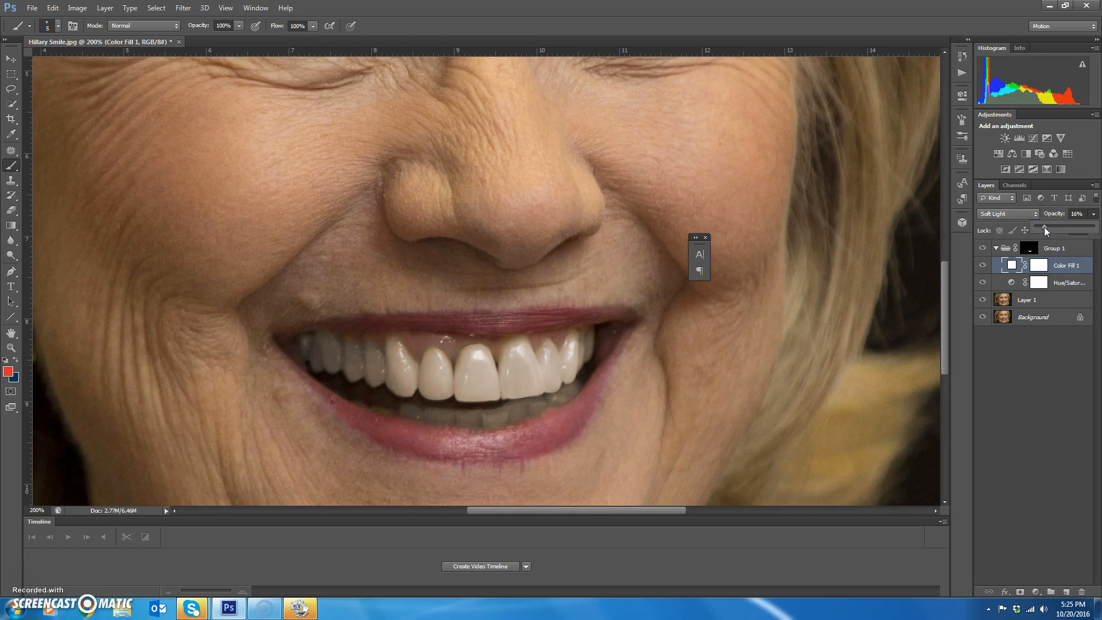
pyautogui.click(1051, 395)
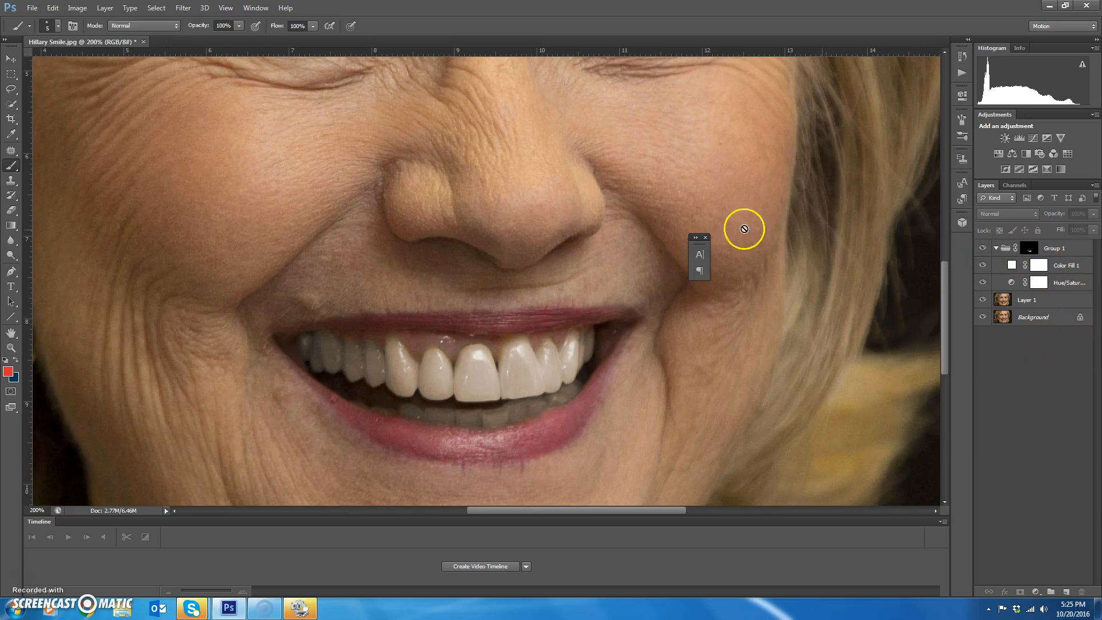
# - Fit the whole photo on screen and toggle the group's visibility to compare the teeth before and after
pyautogui.doubleClick(11, 334)
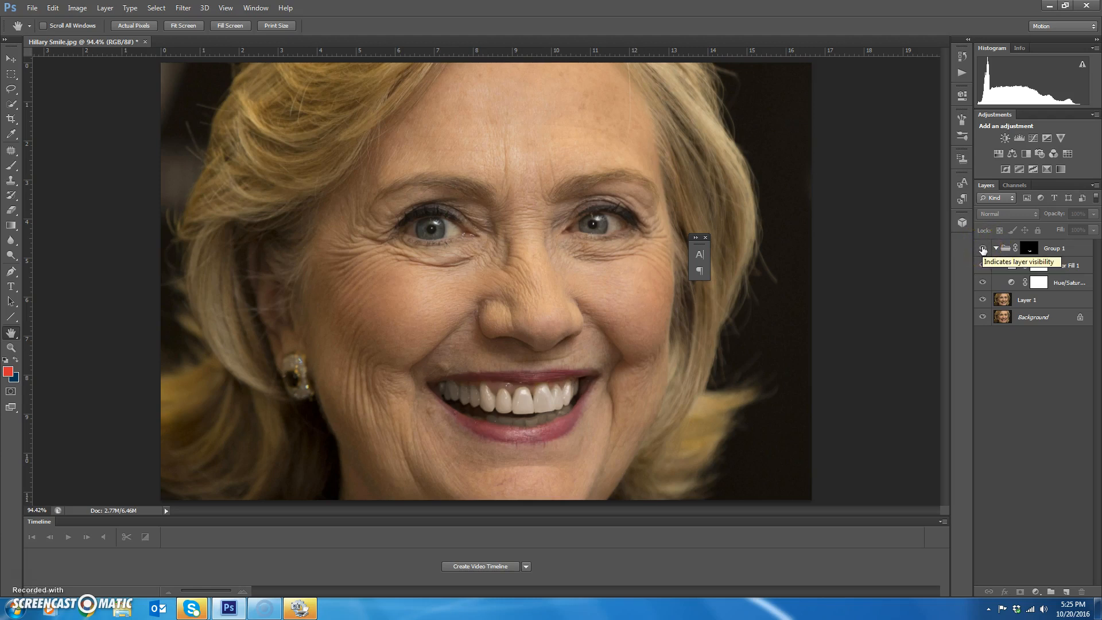
pyautogui.click(982, 248)
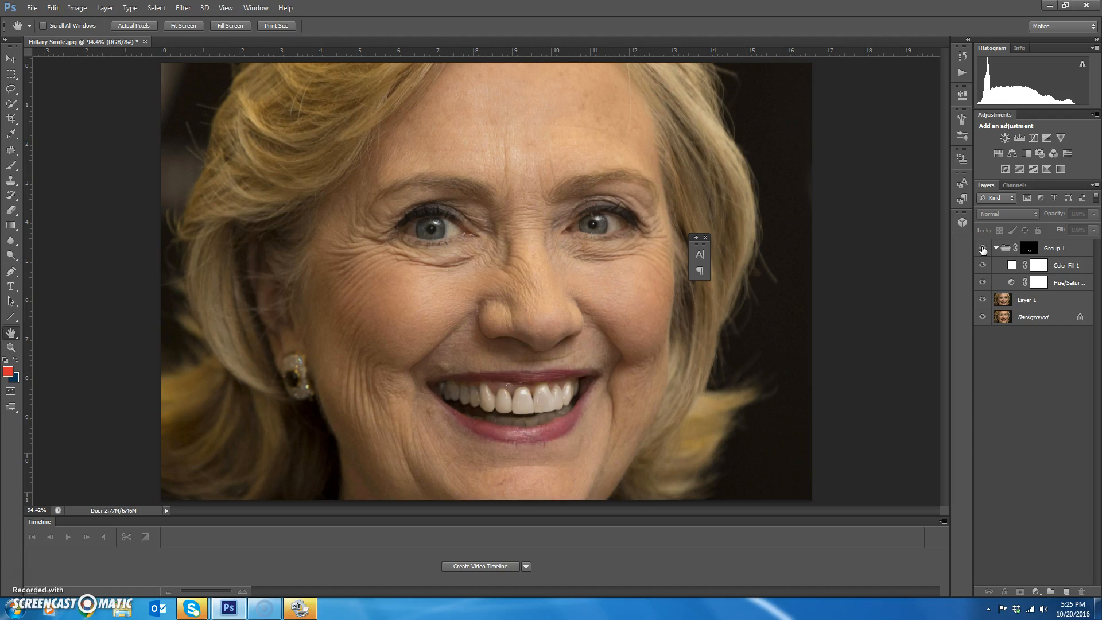
# - Select Layer 1 and collapse the teeth-whitening group above it
pyautogui.click(1043, 297)
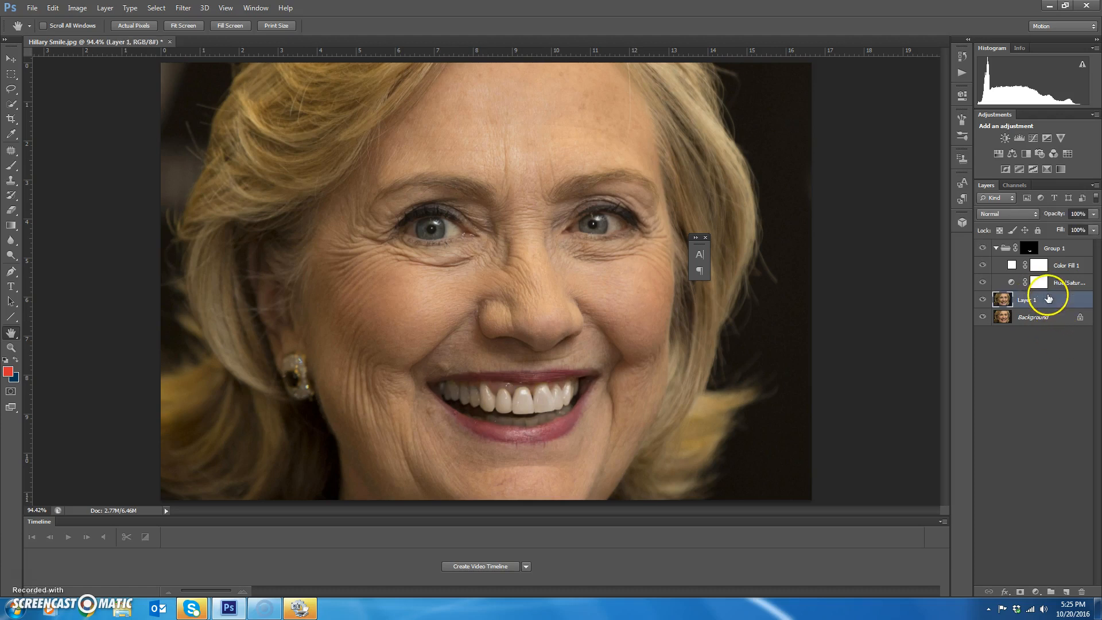
pyautogui.click(996, 248)
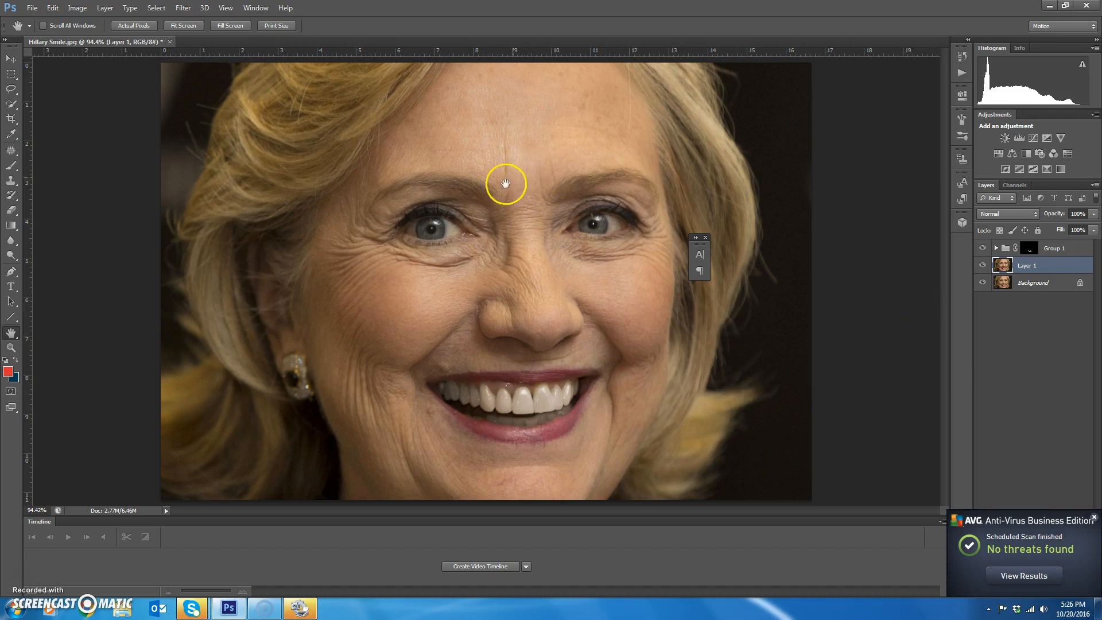
pyautogui.click(183, 9)
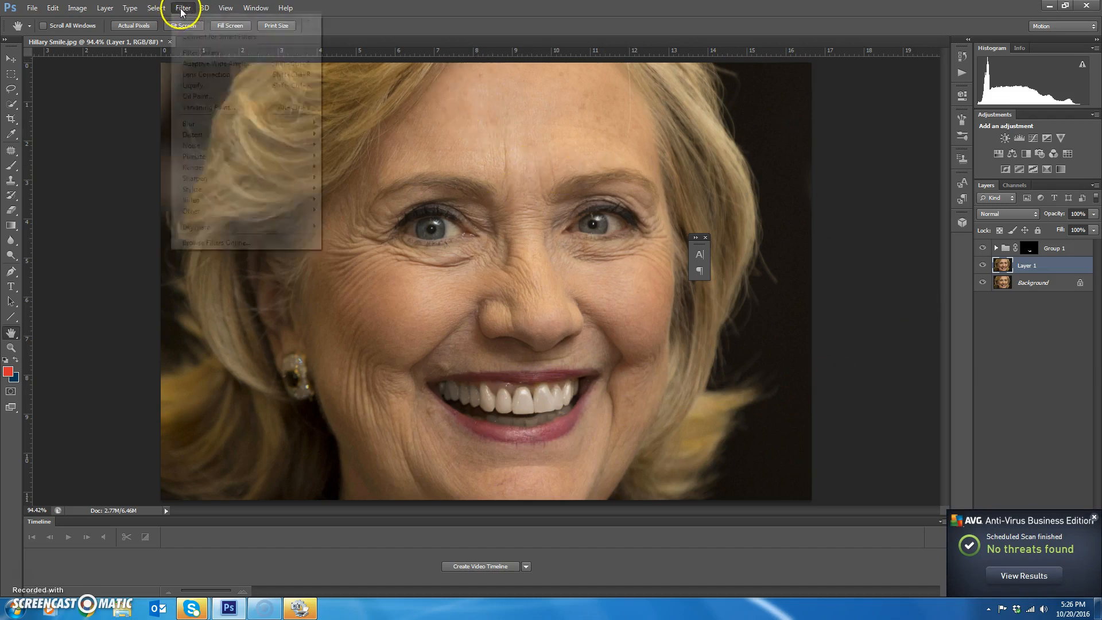
pyautogui.click(210, 85)
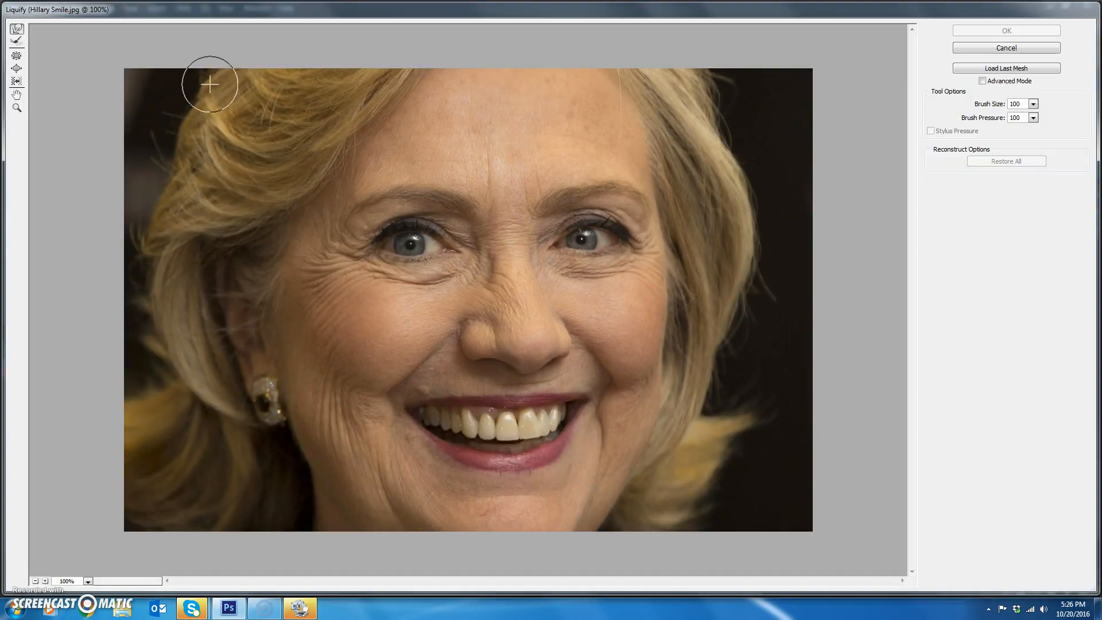
pyautogui.click(984, 48)
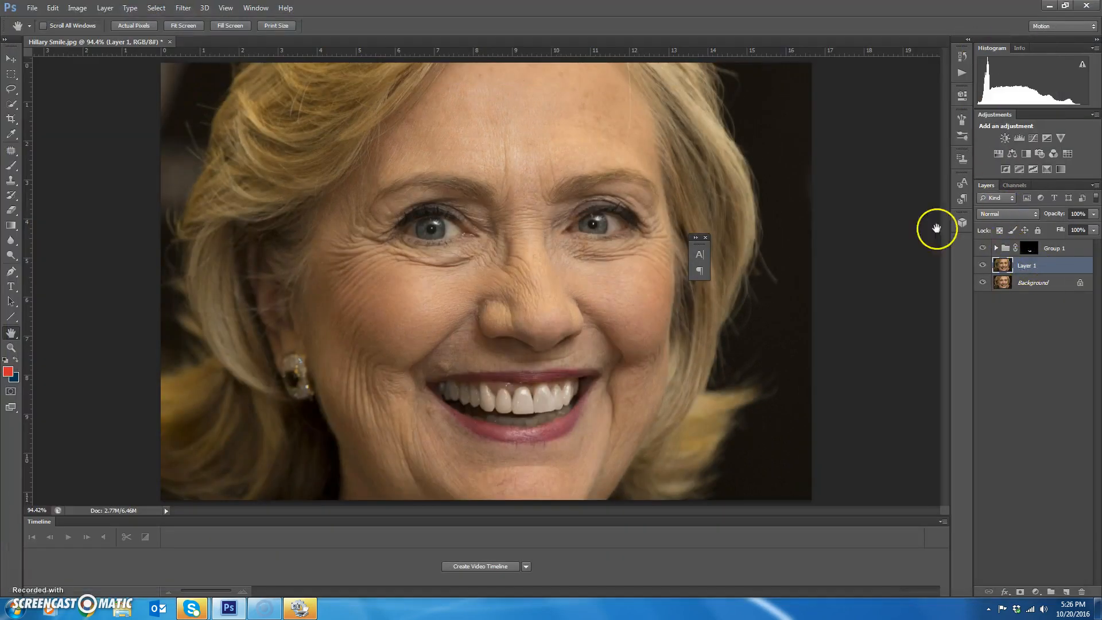
# - Open Liquify on Layer 1 and reshape the upper front teeth with the Forward Warp tool at brush size 25
pyautogui.click(183, 8)
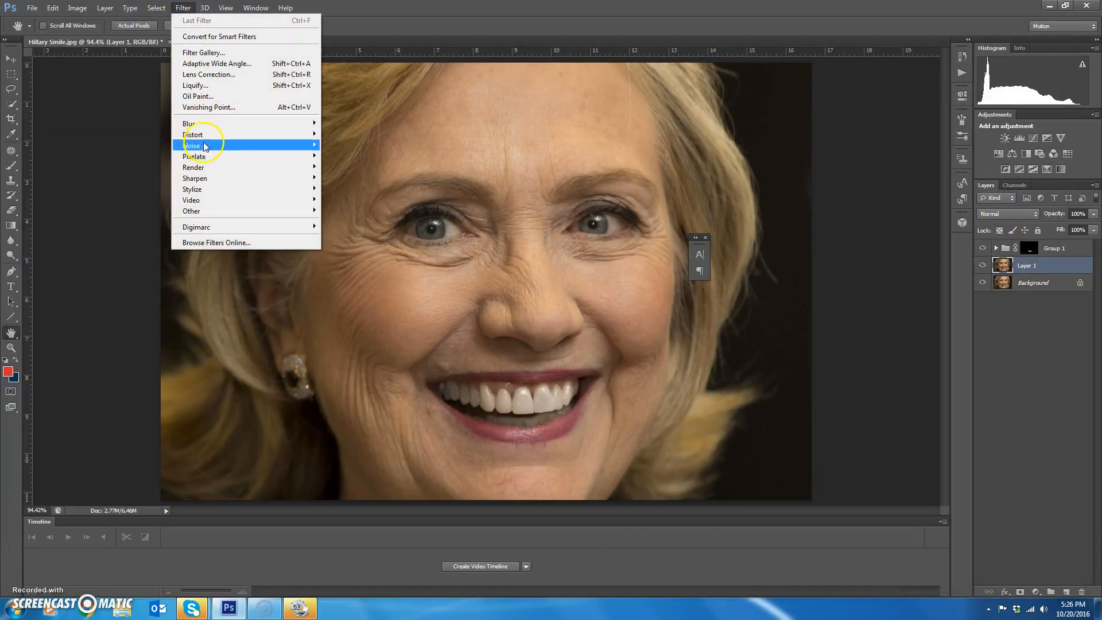
pyautogui.click(198, 87)
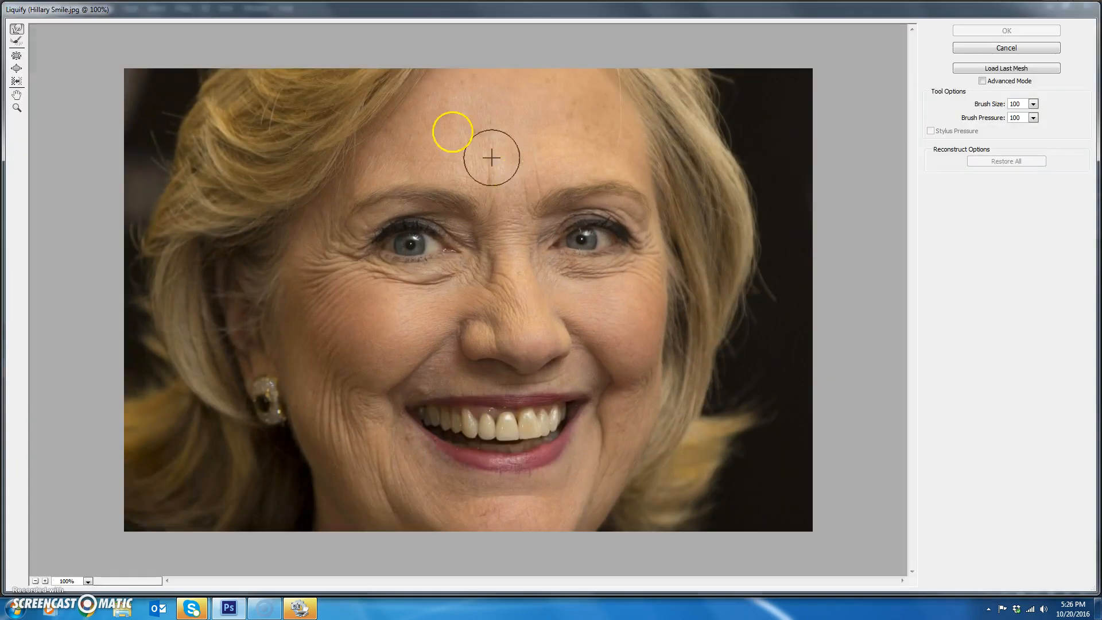
pyautogui.click(16, 109)
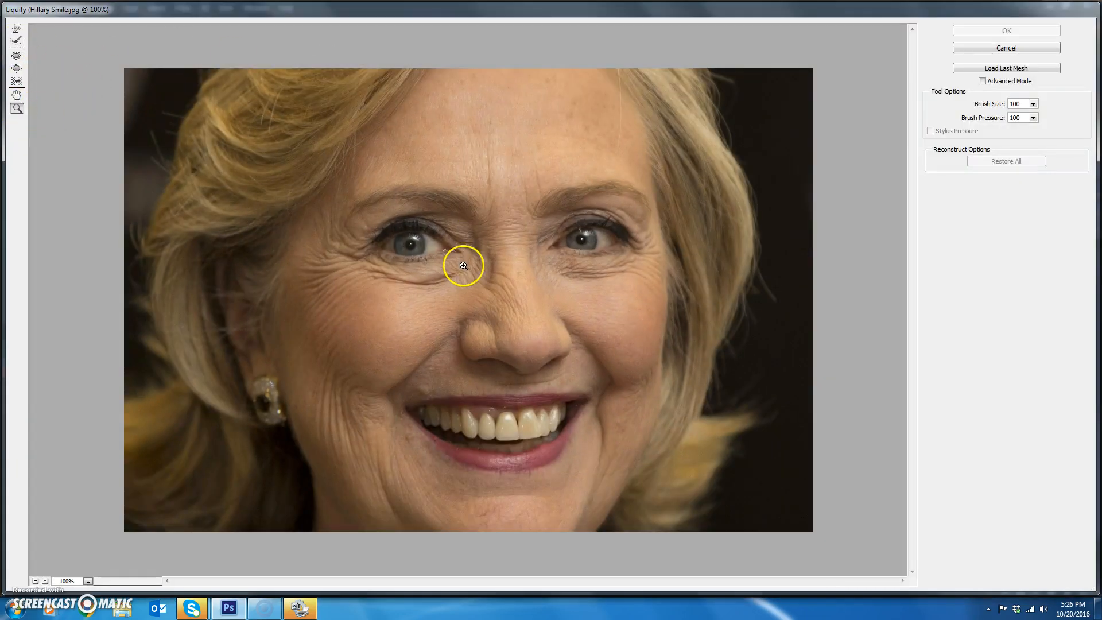
pyautogui.click(493, 422)
pyautogui.click(502, 378)
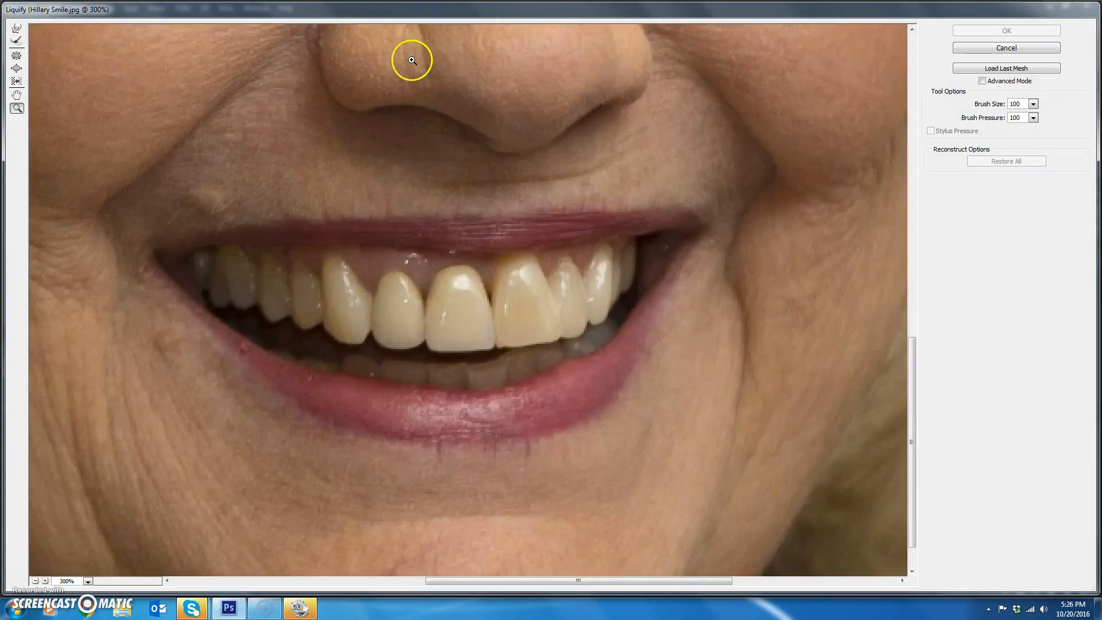
pyautogui.click(17, 30)
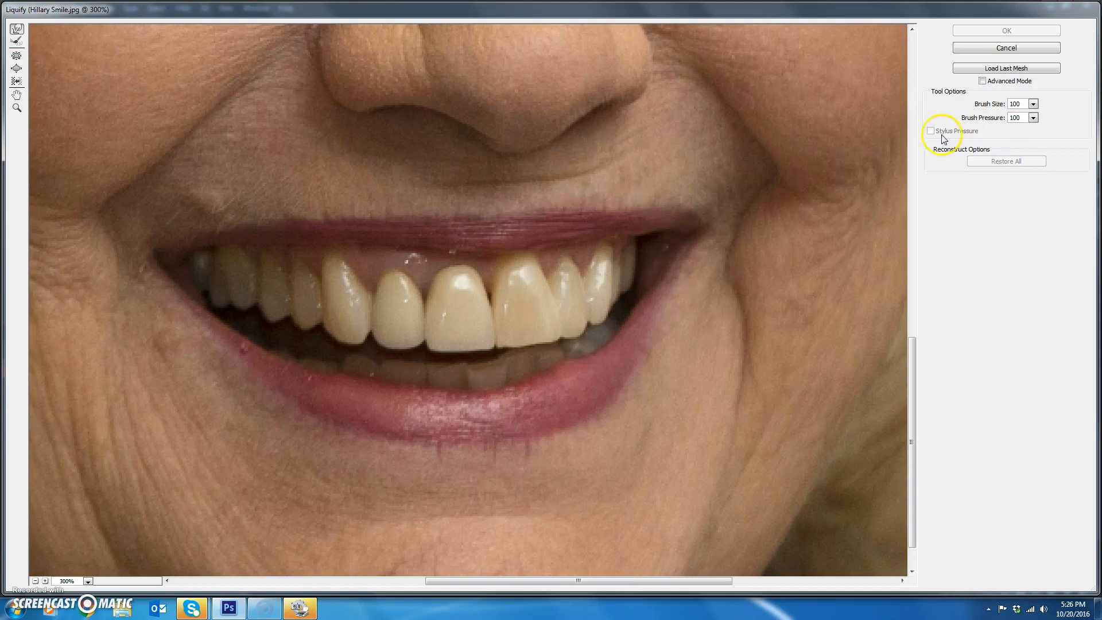
pyautogui.moveTo(1025, 103); pyautogui.dragTo(992, 104)
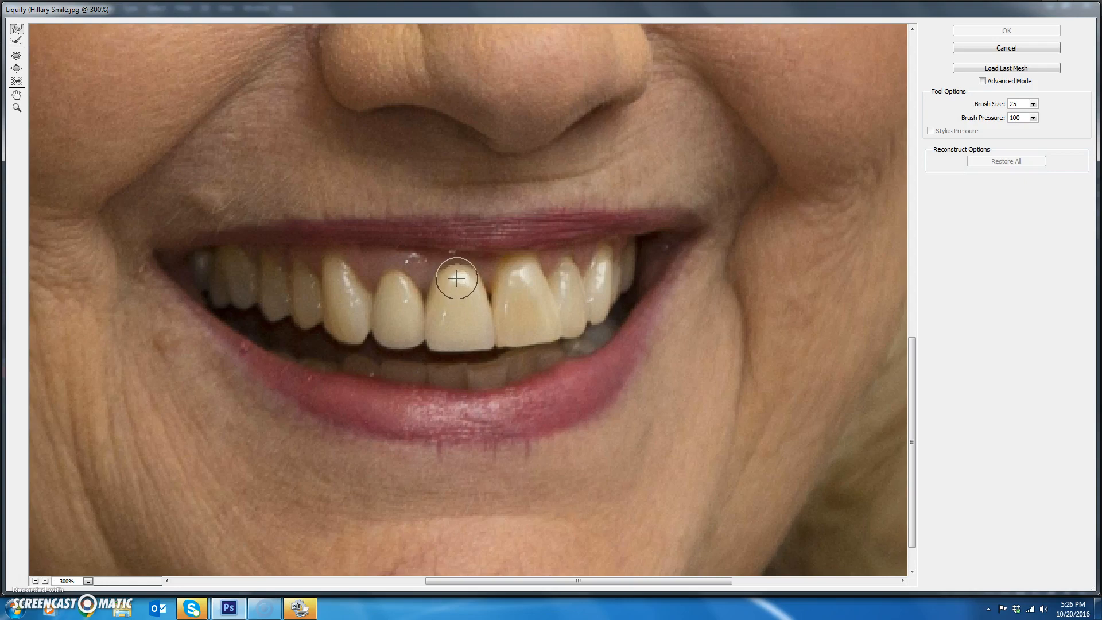
pyautogui.moveTo(457, 278)
pyautogui.mouseDown()
pyautogui.moveTo(473, 297)
pyautogui.moveTo(451, 325)
pyautogui.moveTo(455, 283)
pyautogui.mouseUp()
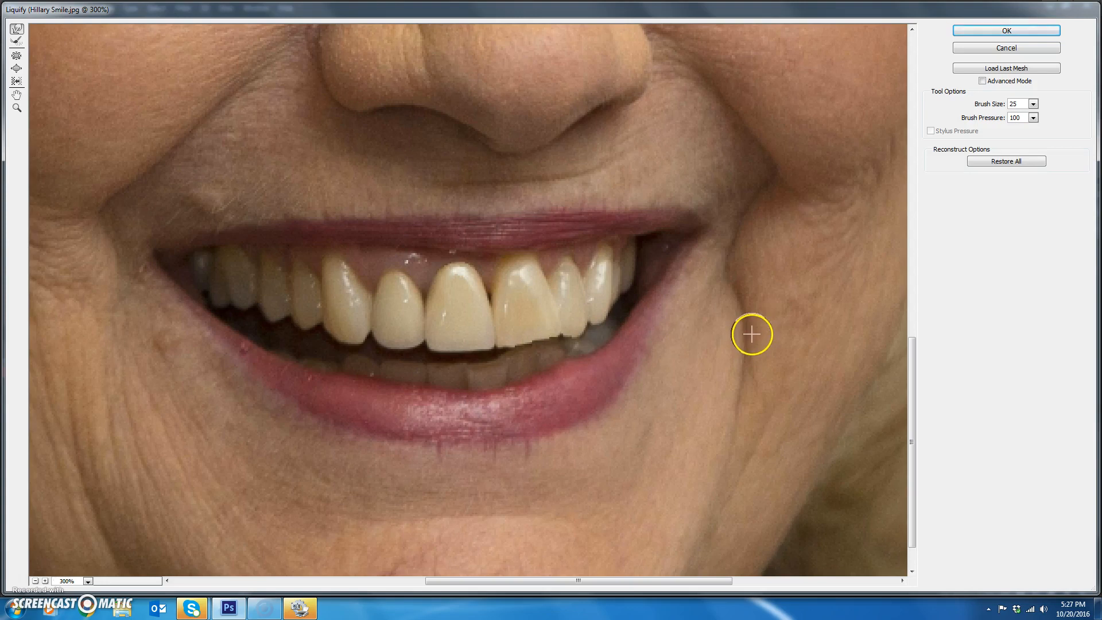
# - Refine the lower edges of the upper teeth, reducing the warp brush size to 15
pyautogui.press('alt')
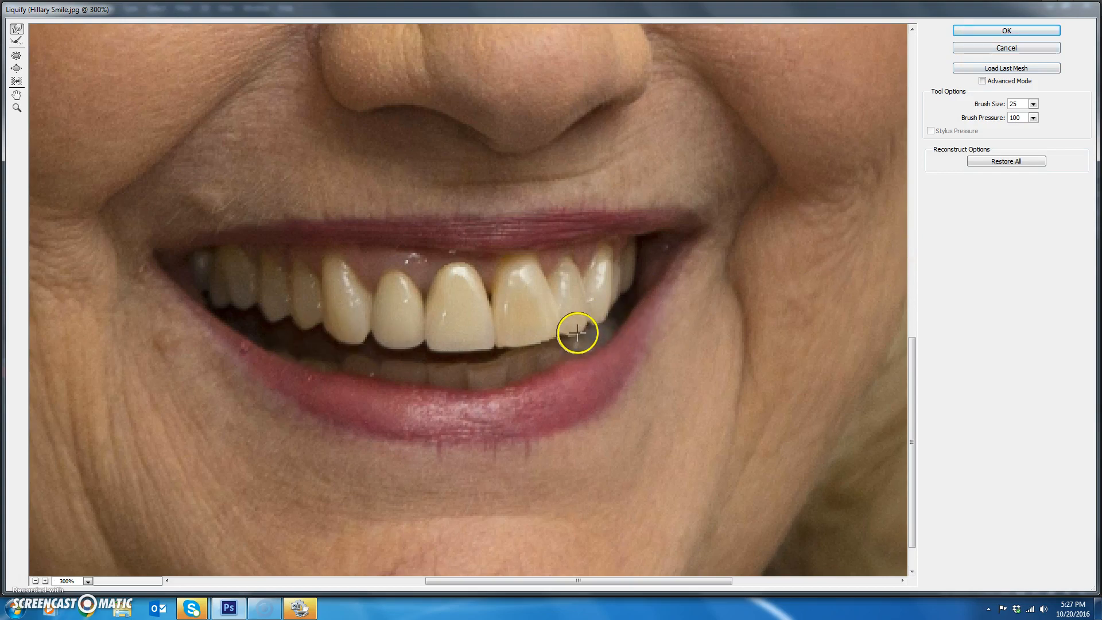
pyautogui.click(1033, 105)
pyautogui.click(1017, 105)
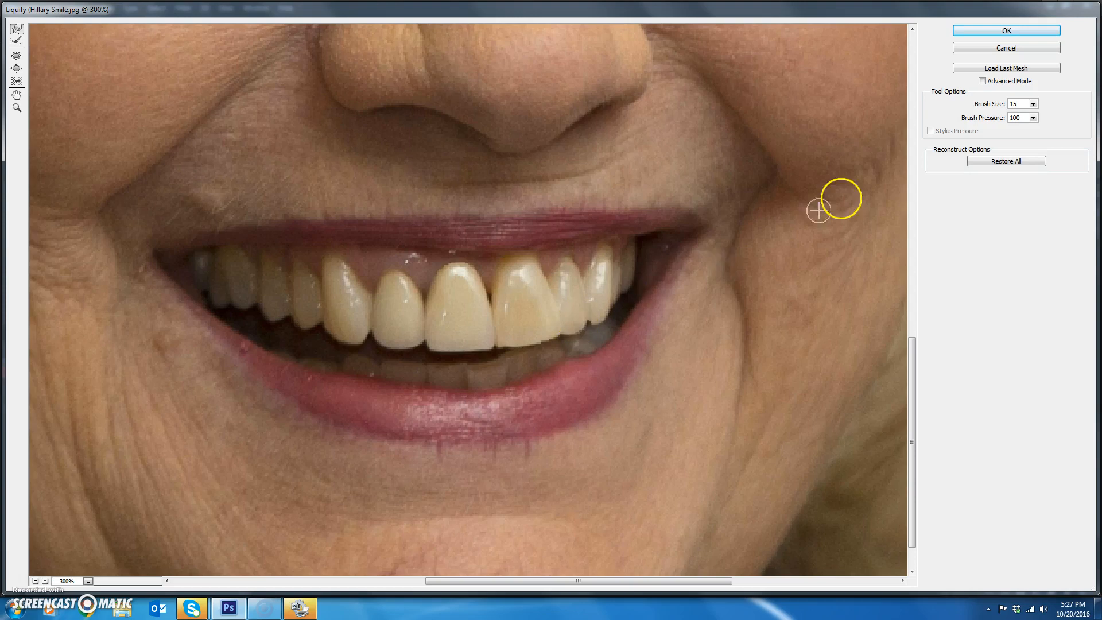
# - Narrow both sides of the nose by warping them inward with brush size 75, and apply the Liquify filter
pyautogui.scroll(10, 656, 318)
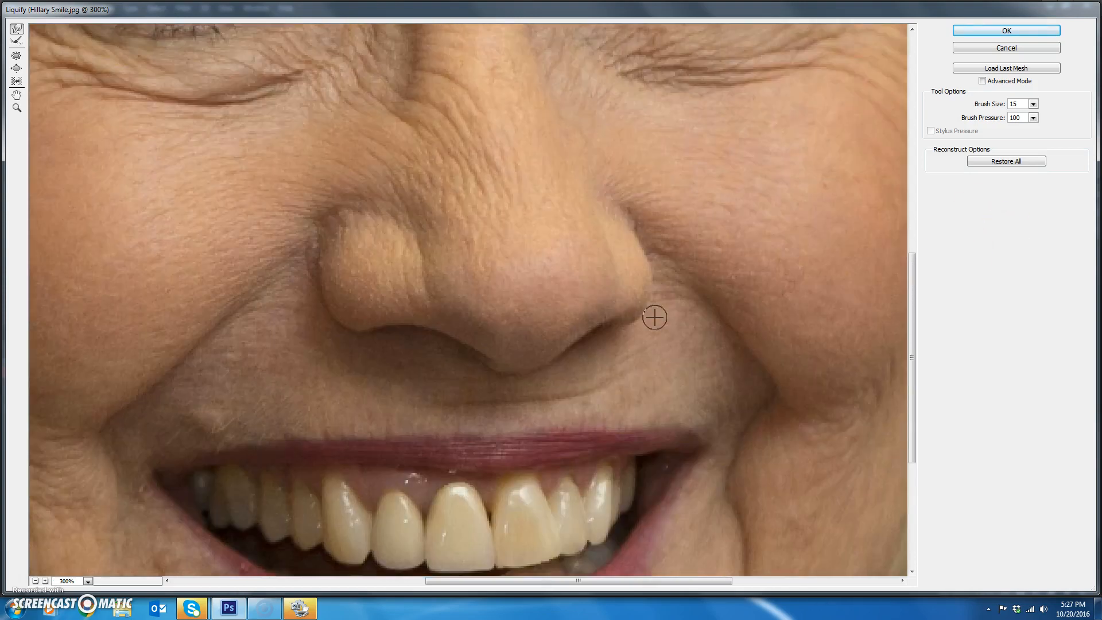
pyautogui.scroll(-5, 659, 320)
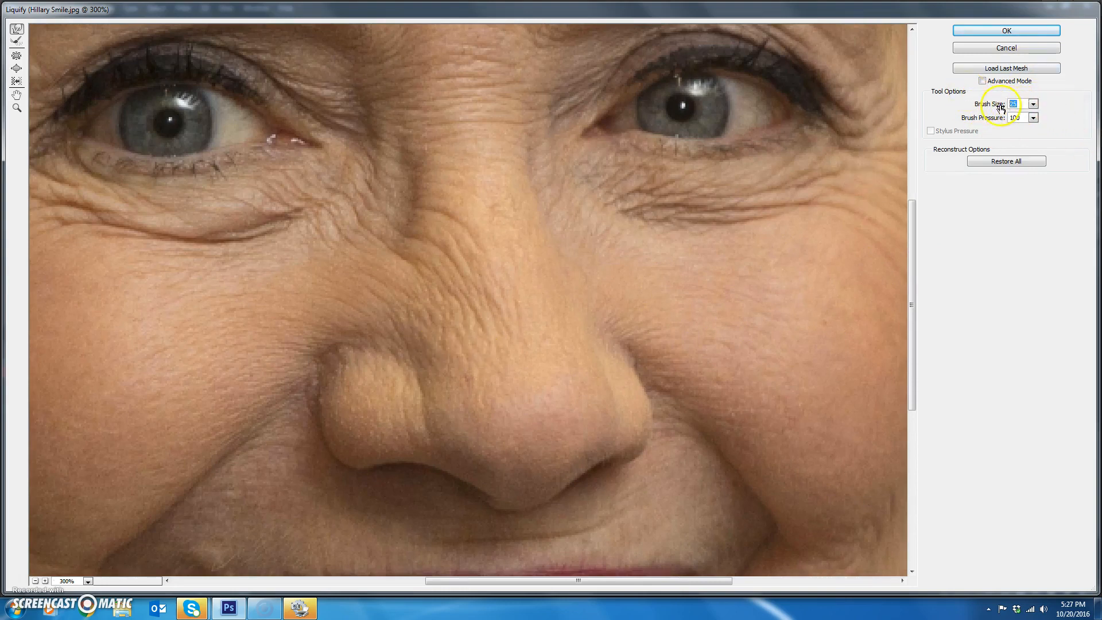
pyautogui.write('75')
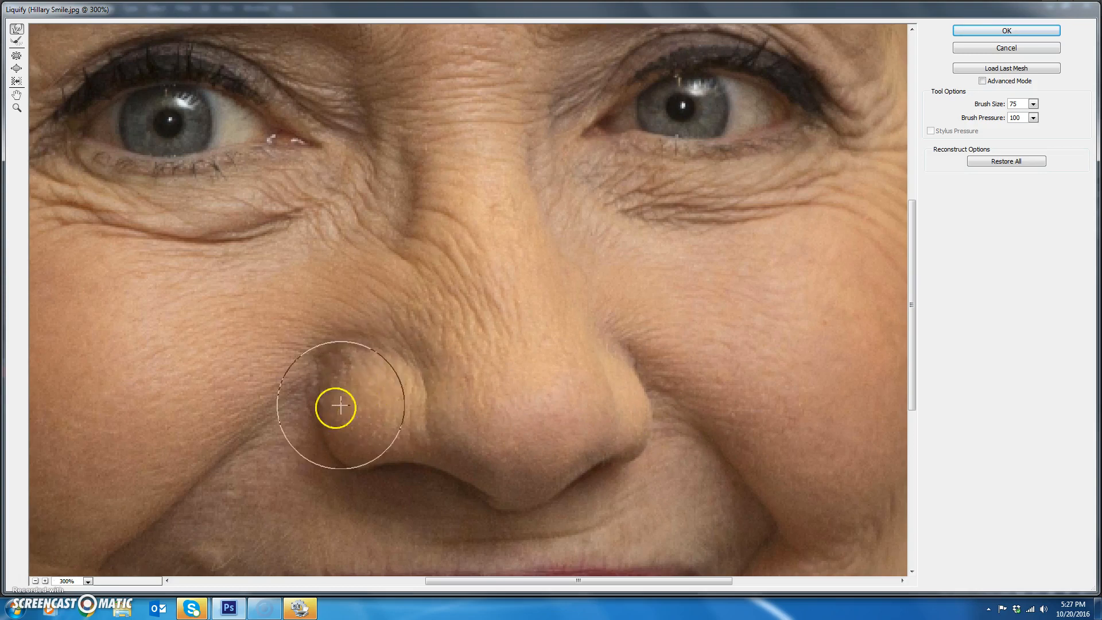
pyautogui.moveTo(327, 410); pyautogui.dragTo(343, 377)
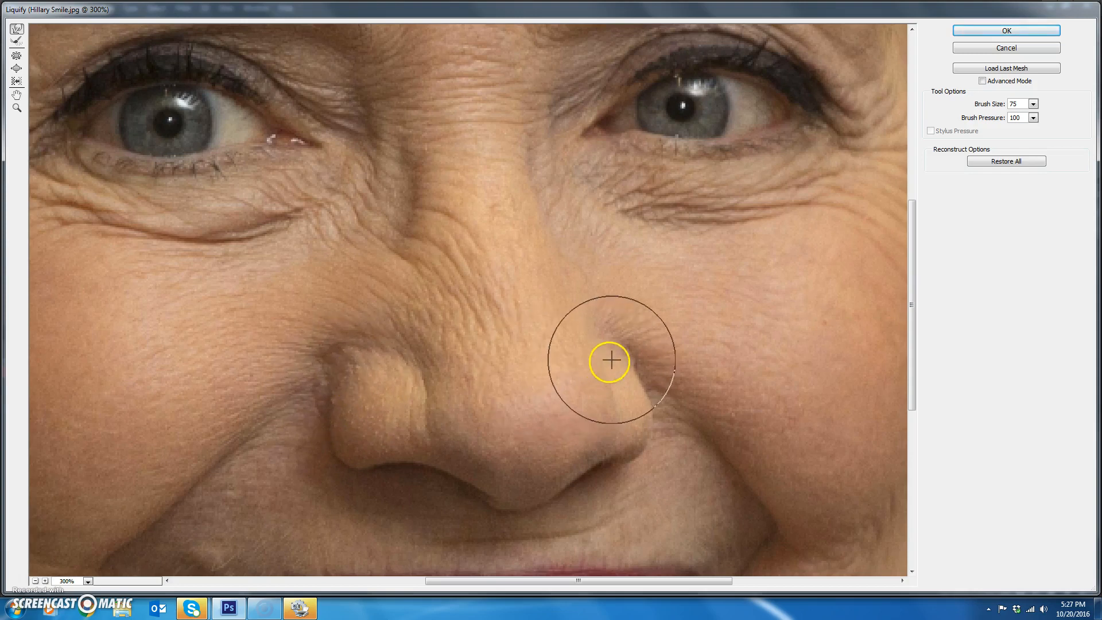
pyautogui.moveTo(624, 356); pyautogui.dragTo(617, 352)
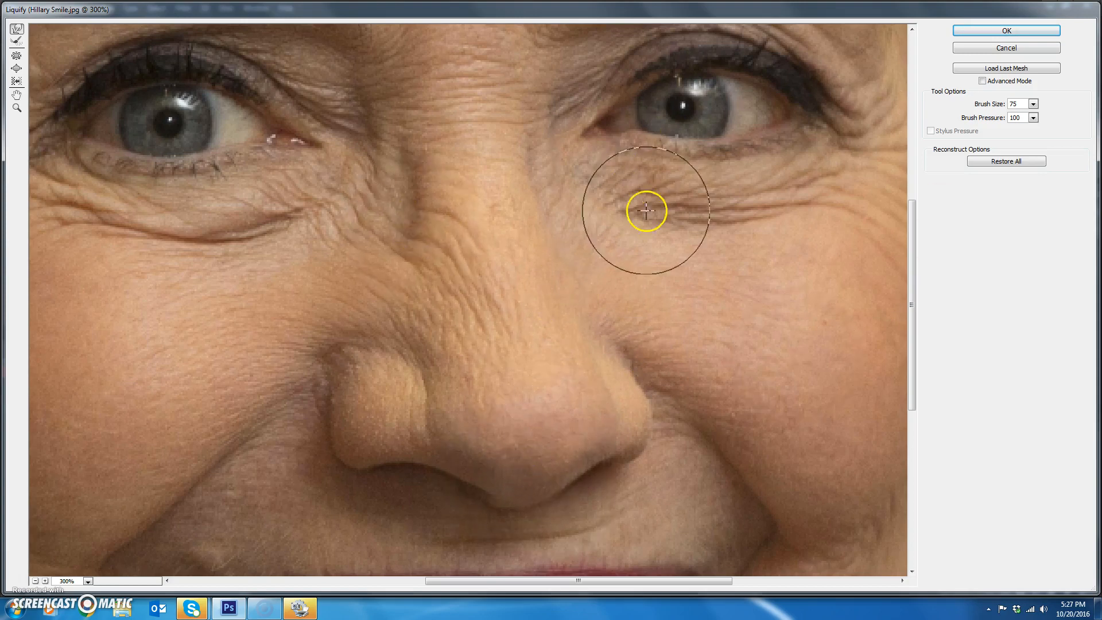
pyautogui.click(1021, 29)
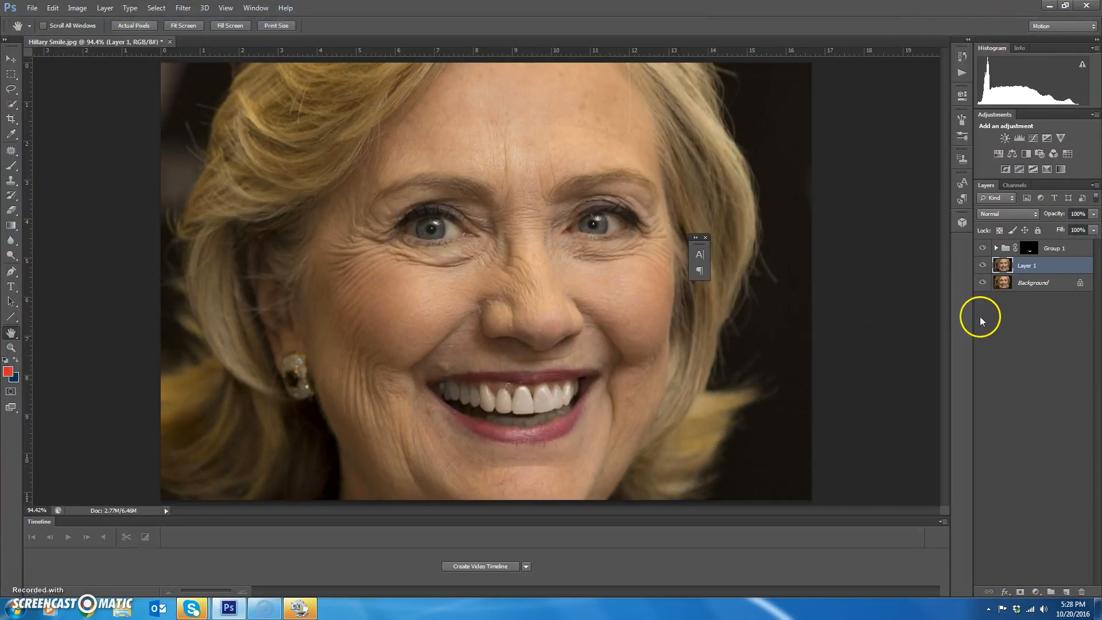
# - Toggle the visibility of Layer 1 and the whitening group repeatedly to compare the portrait before and after the edits
pyautogui.click(982, 267)
pyautogui.click(983, 266)
pyautogui.click(982, 266)
pyautogui.click(982, 267)
pyautogui.click(982, 266)
pyautogui.click(982, 266)
pyautogui.click(982, 266)
pyautogui.click(983, 266)
pyautogui.click(983, 266)
pyautogui.click(982, 249)
pyautogui.click(983, 248)
pyautogui.click(982, 248)
pyautogui.click(983, 249)
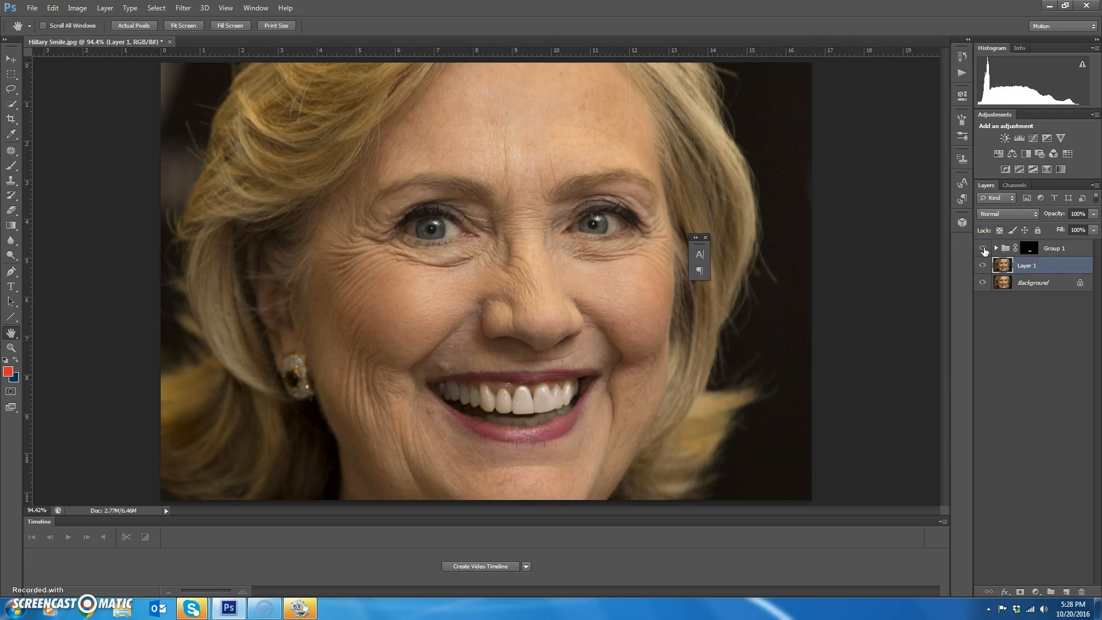